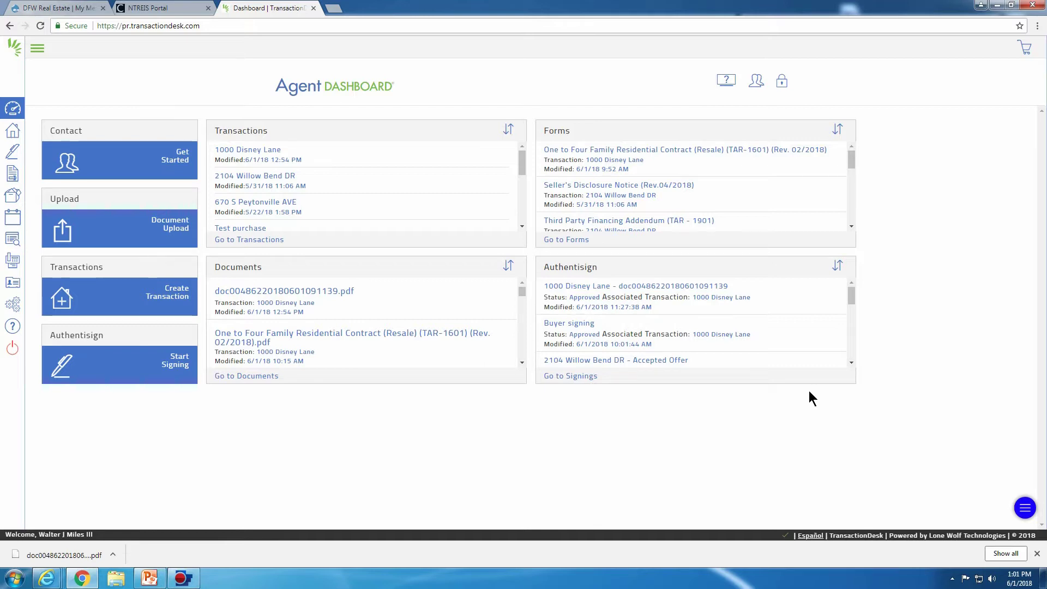
# - Open the 1000 Disney Lane transaction from TransactionDesk and show its Documents list
pyautogui.click(36, 50)
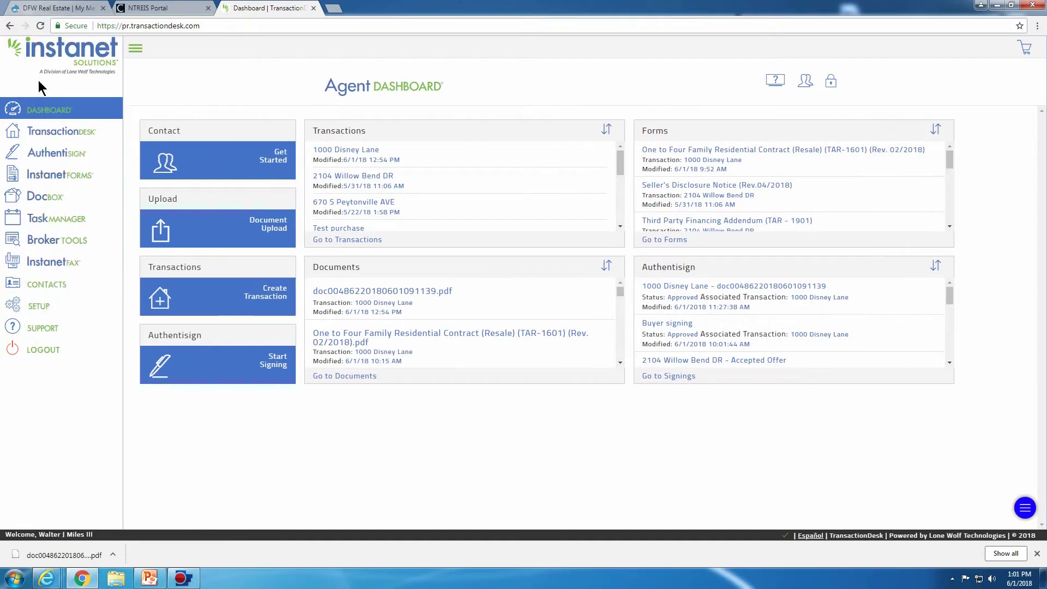
pyautogui.click(66, 134)
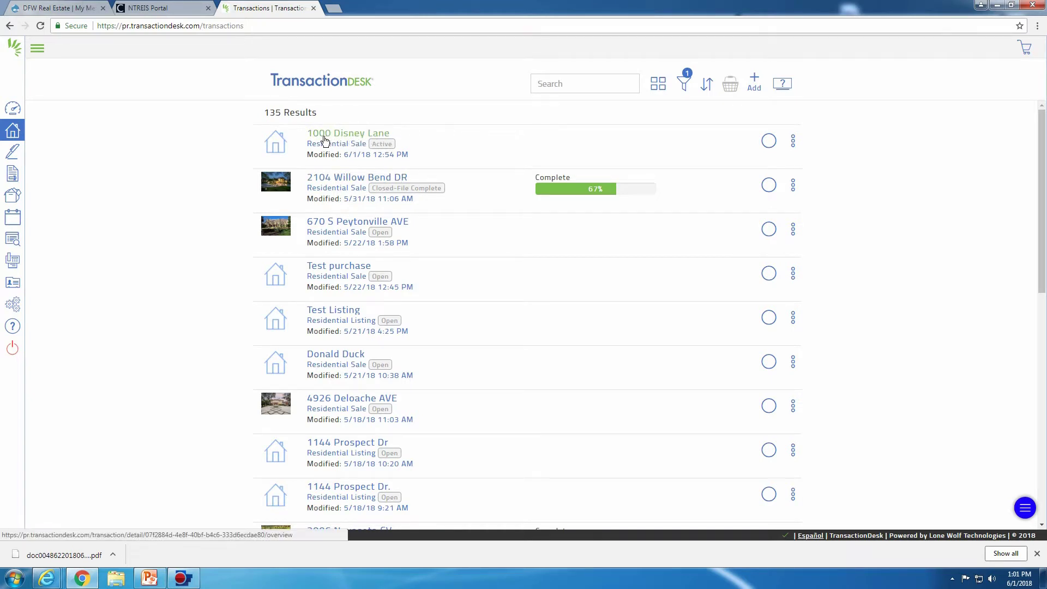
pyautogui.click(353, 138)
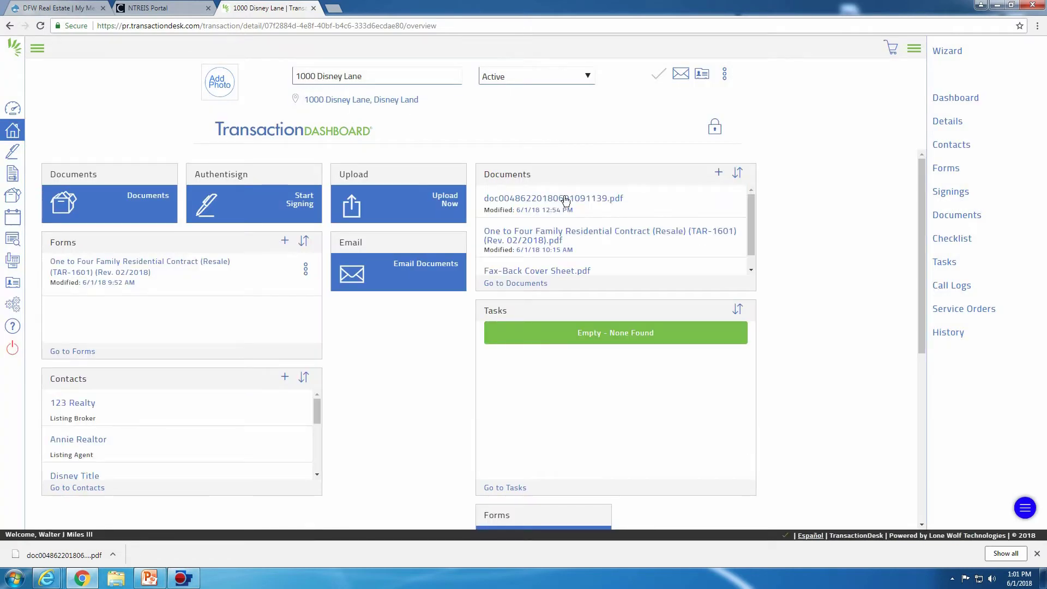
pyautogui.click(955, 219)
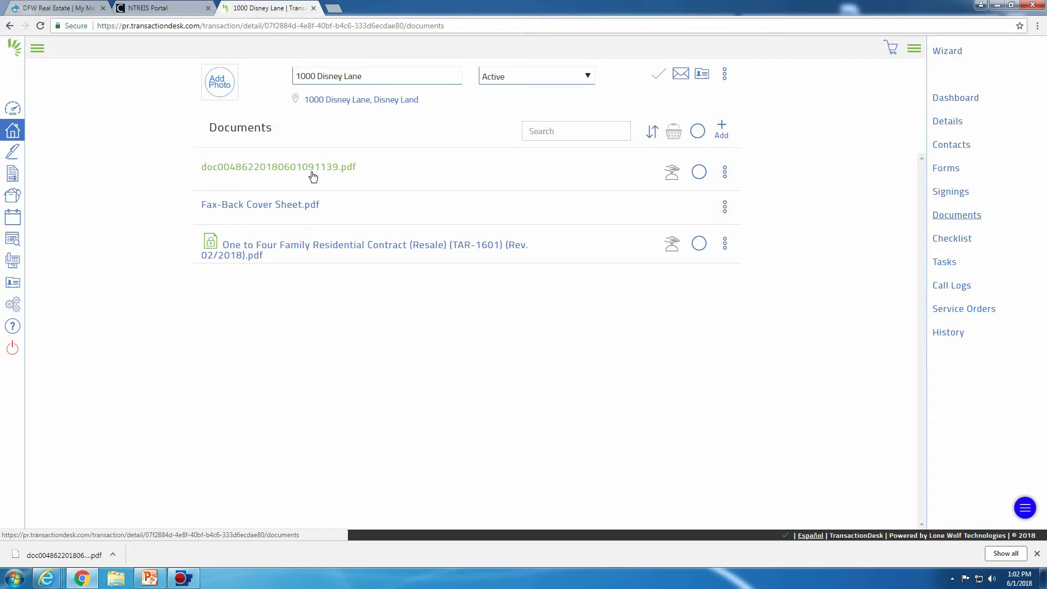
# - Mark doc00486220180601091139.pdf for the document basket and view the basket's Documents dialog
pyautogui.click(725, 174)
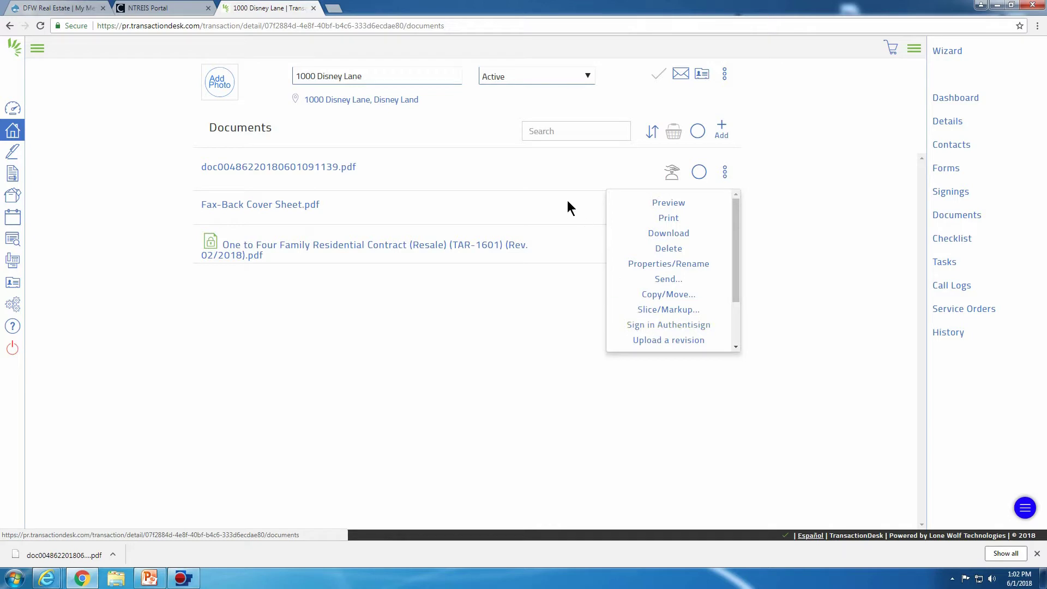
pyautogui.click(548, 169)
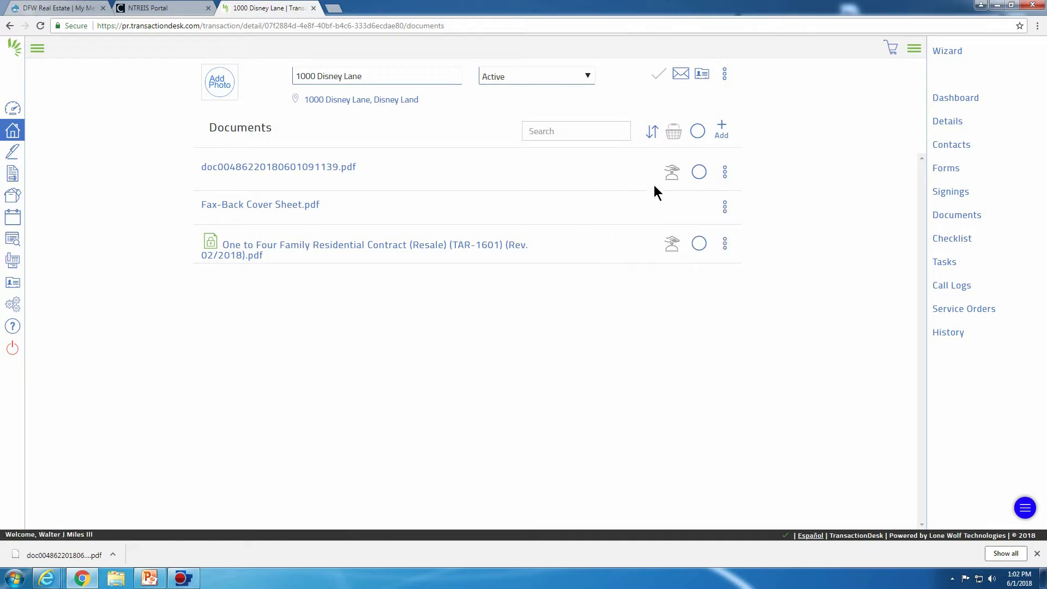
pyautogui.click(700, 174)
pyautogui.click(674, 133)
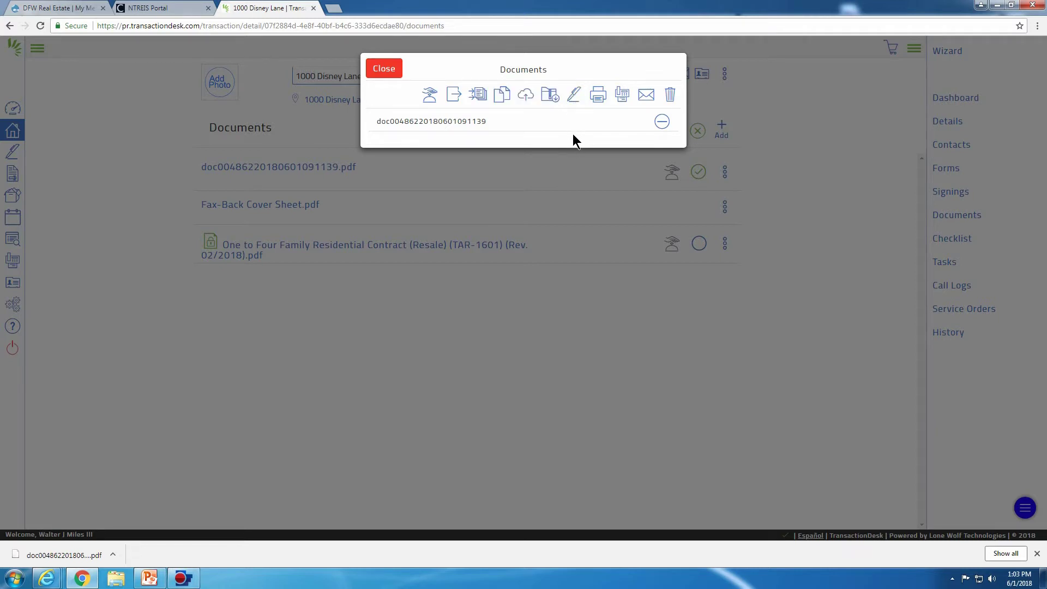
# - Send the basket's scanned PDF to Authentisign to create the 1000 Disney Lane signing
pyautogui.click(574, 96)
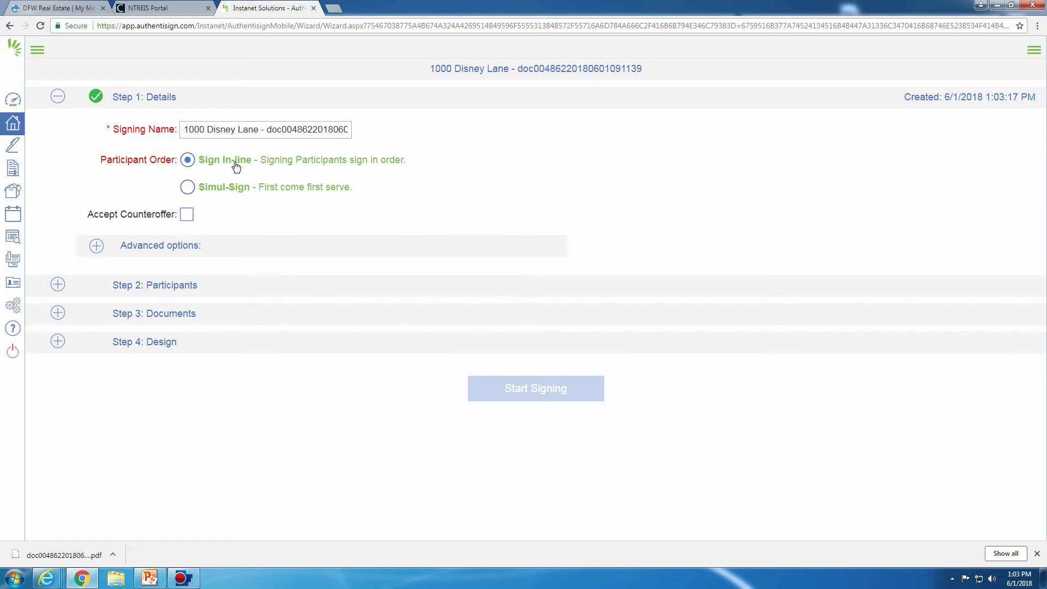
# - Add the buyer and the selling agent to the signing as Remote Signers
pyautogui.click(155, 294)
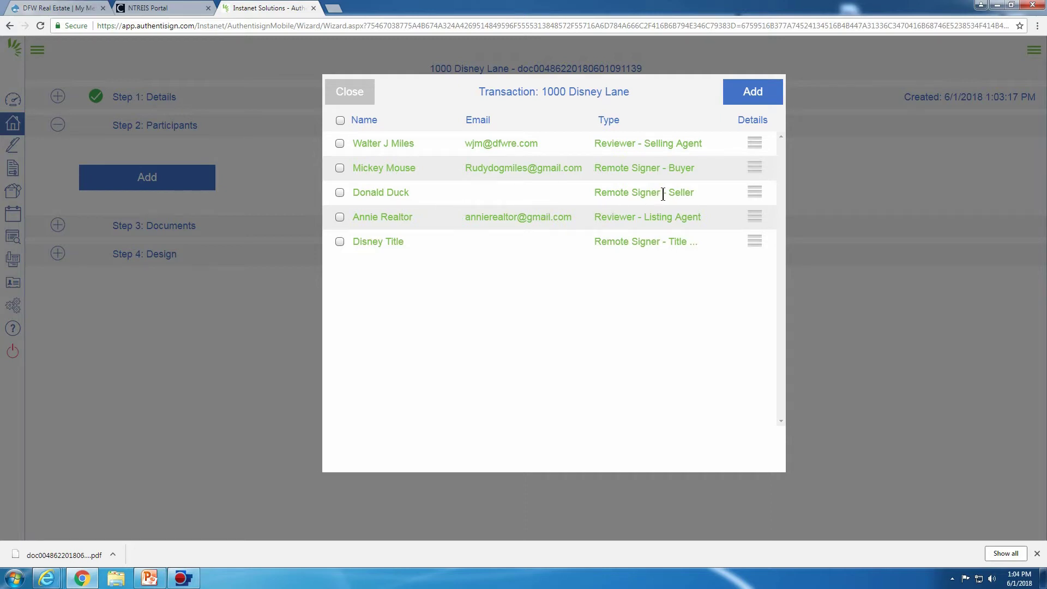
pyautogui.click(340, 169)
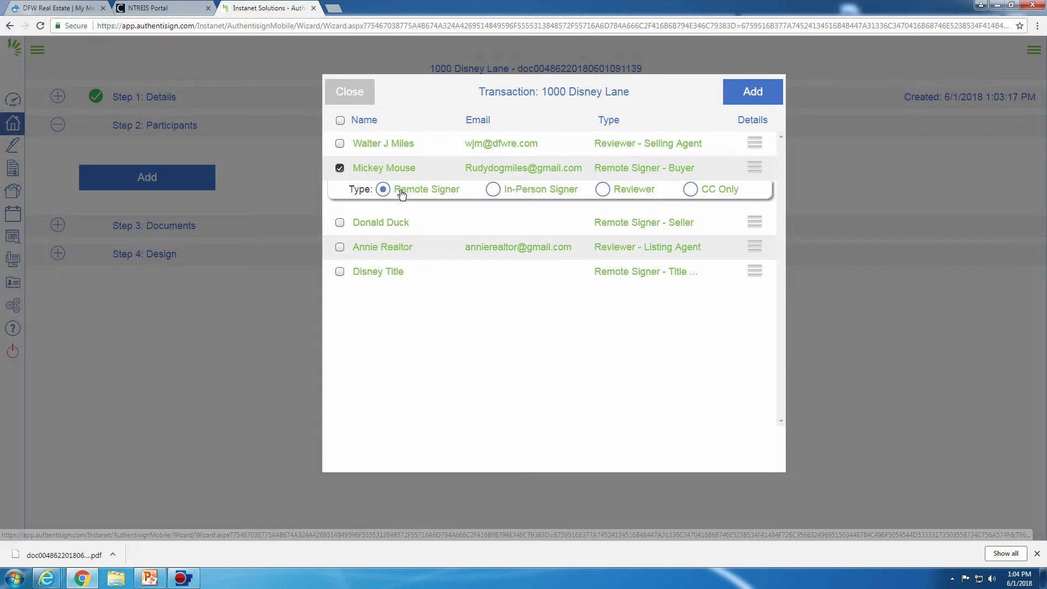
pyautogui.click(340, 144)
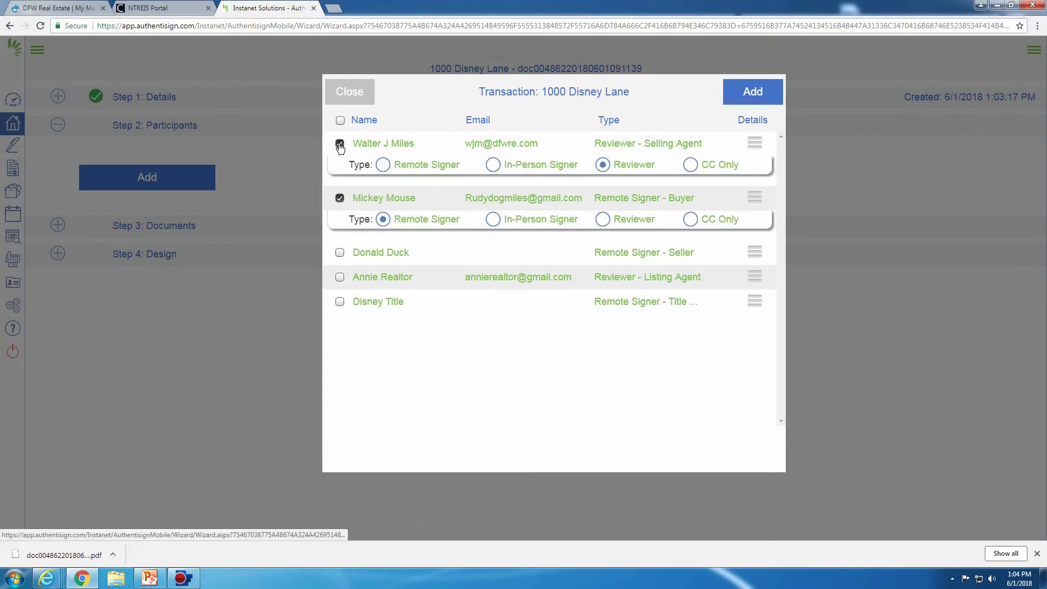
pyautogui.click(383, 165)
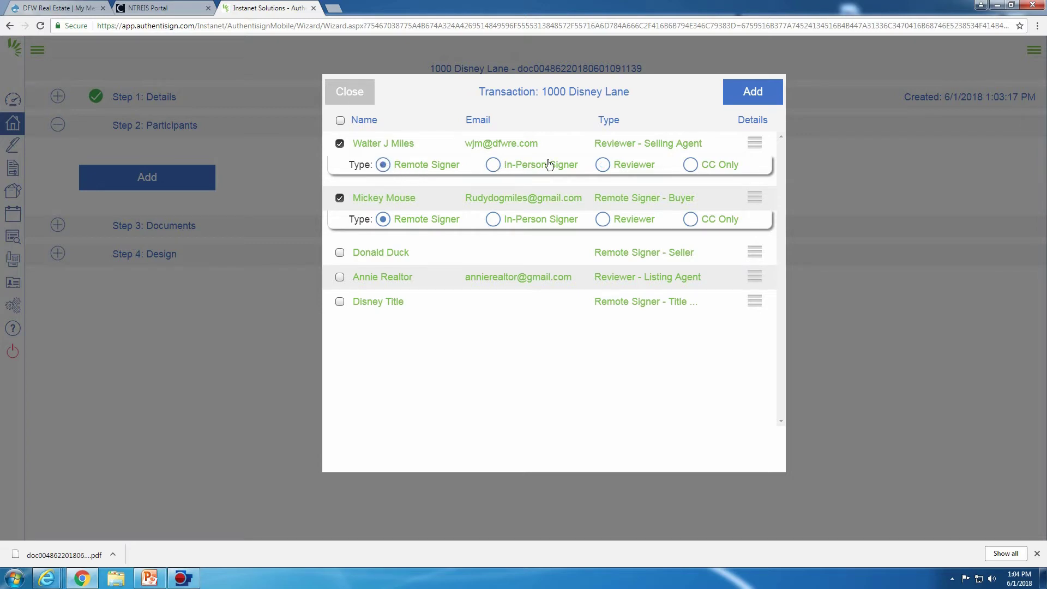
pyautogui.click(757, 94)
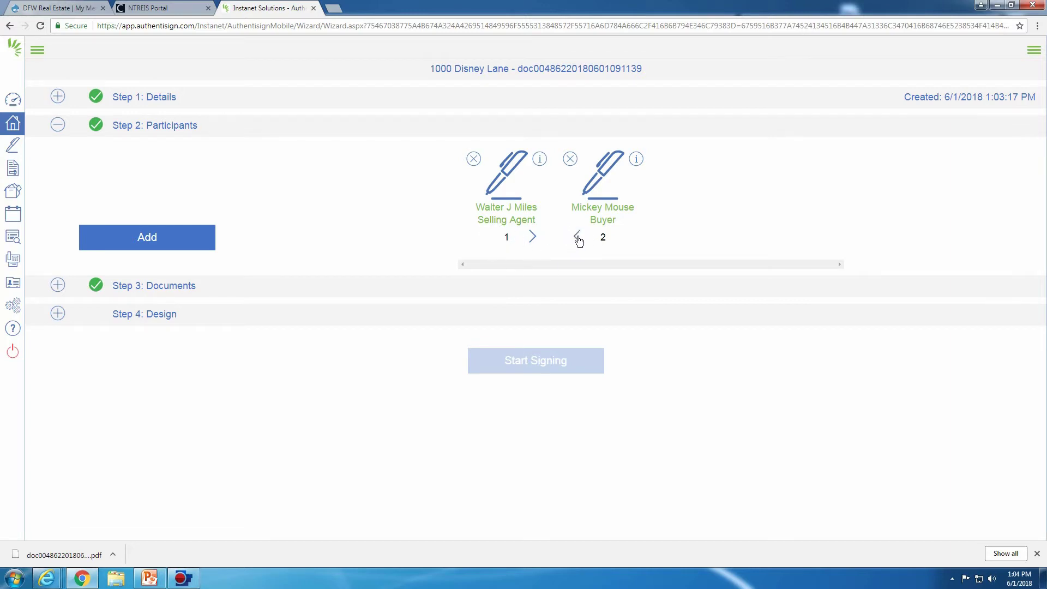
# - Reorder the participants so the buyer signs first and the agent second
pyautogui.click(577, 238)
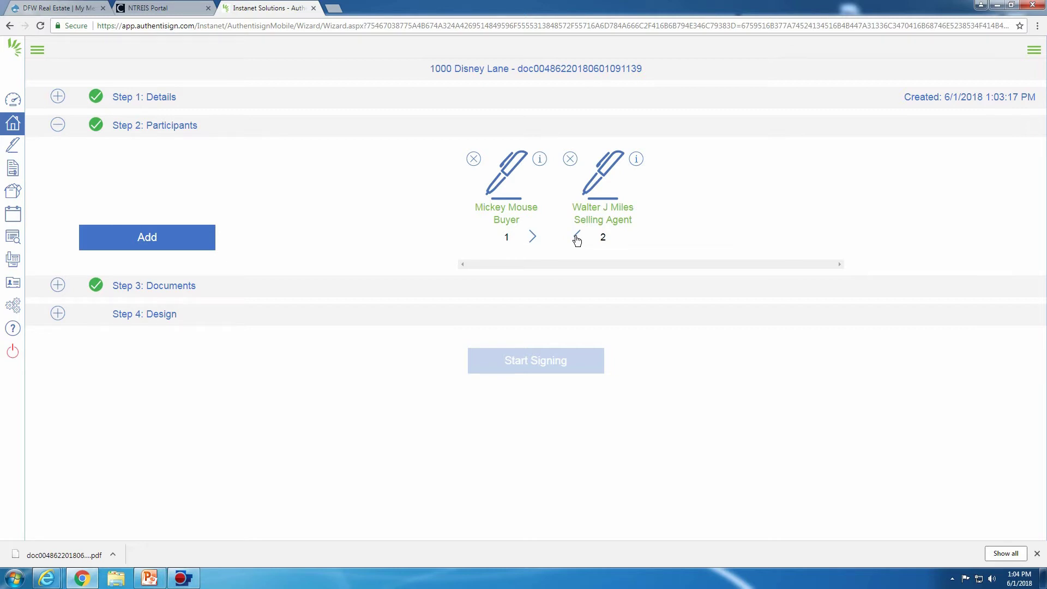
pyautogui.click(578, 238)
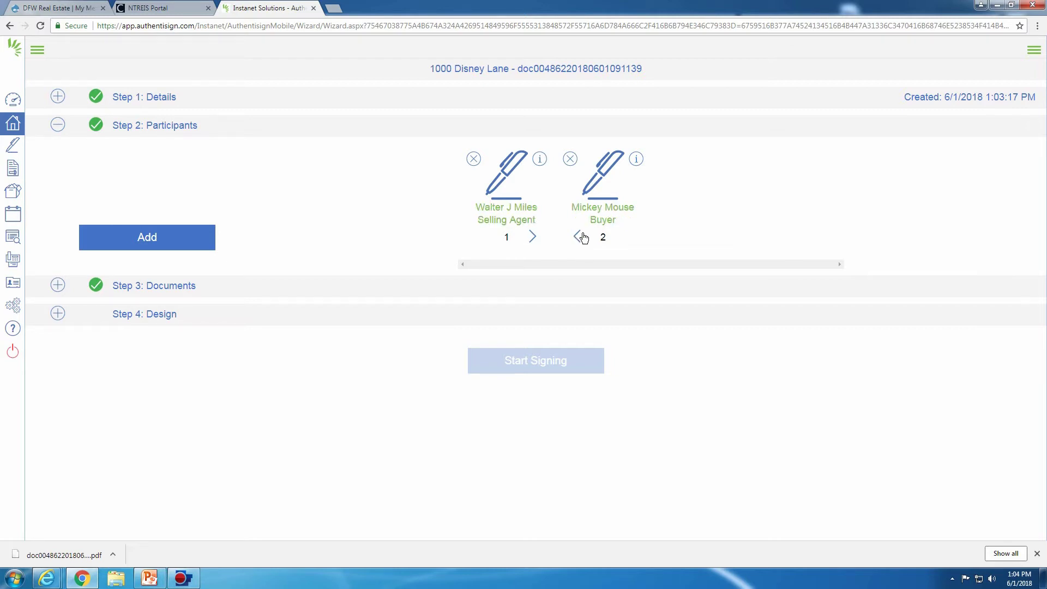
pyautogui.click(580, 238)
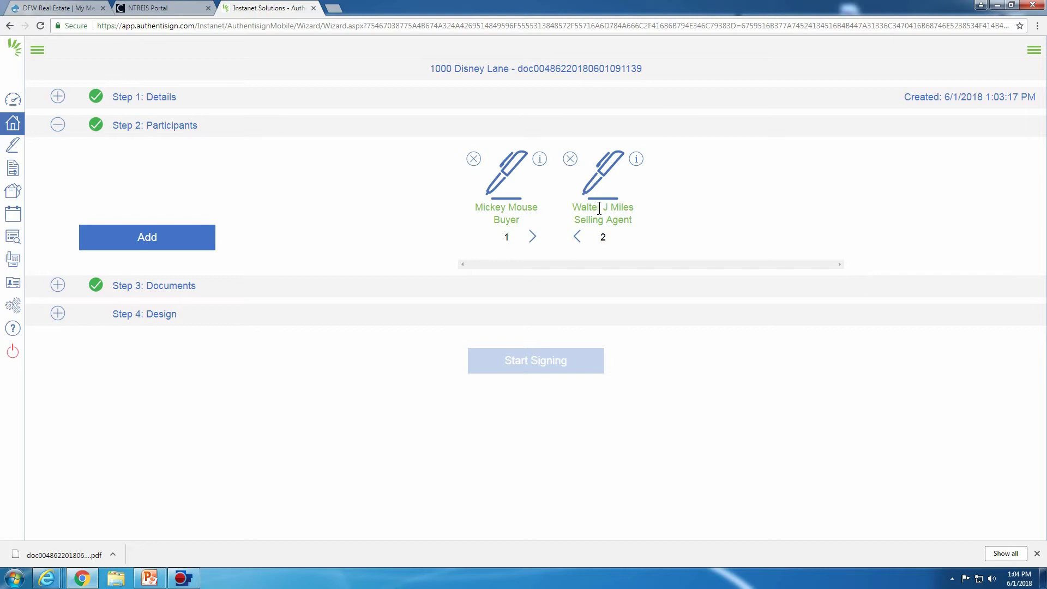
# - Acknowledge the rotated-pages warning, review the 10-page contract preview, then close it
pyautogui.click(179, 291)
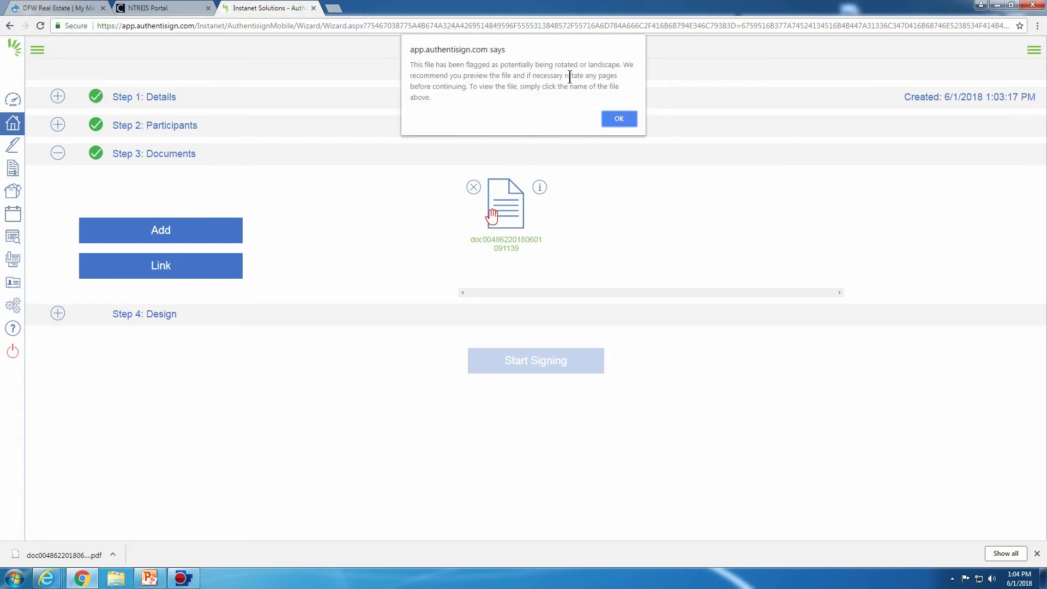
pyautogui.click(620, 118)
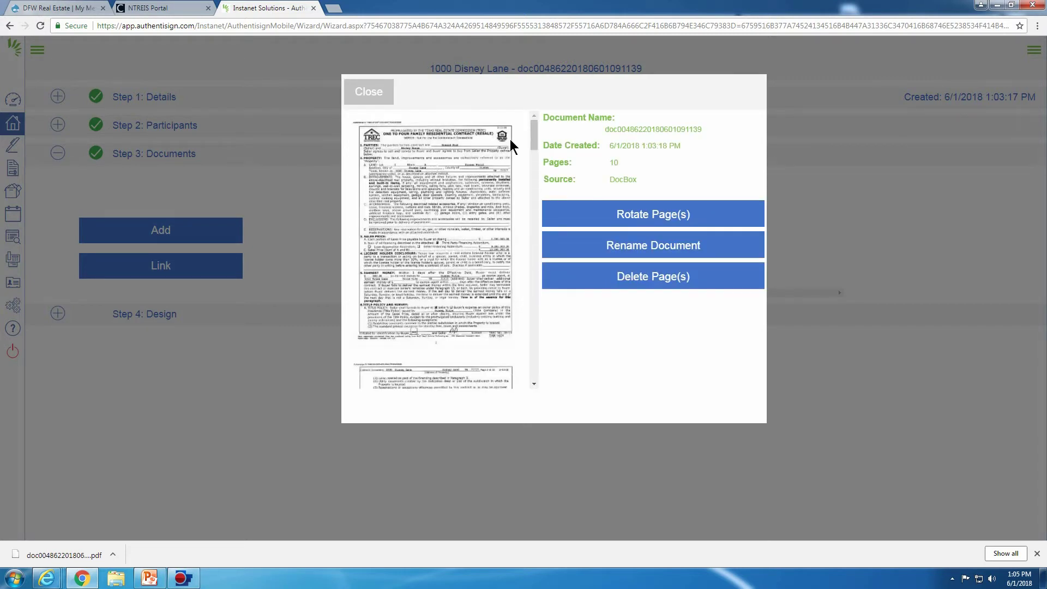
pyautogui.moveTo(531, 136)
pyautogui.mouseDown()
pyautogui.moveTo(518, 236)
pyautogui.moveTo(534, 131)
pyautogui.mouseUp()
pyautogui.scroll(3, 518, 245)
pyautogui.click(374, 92)
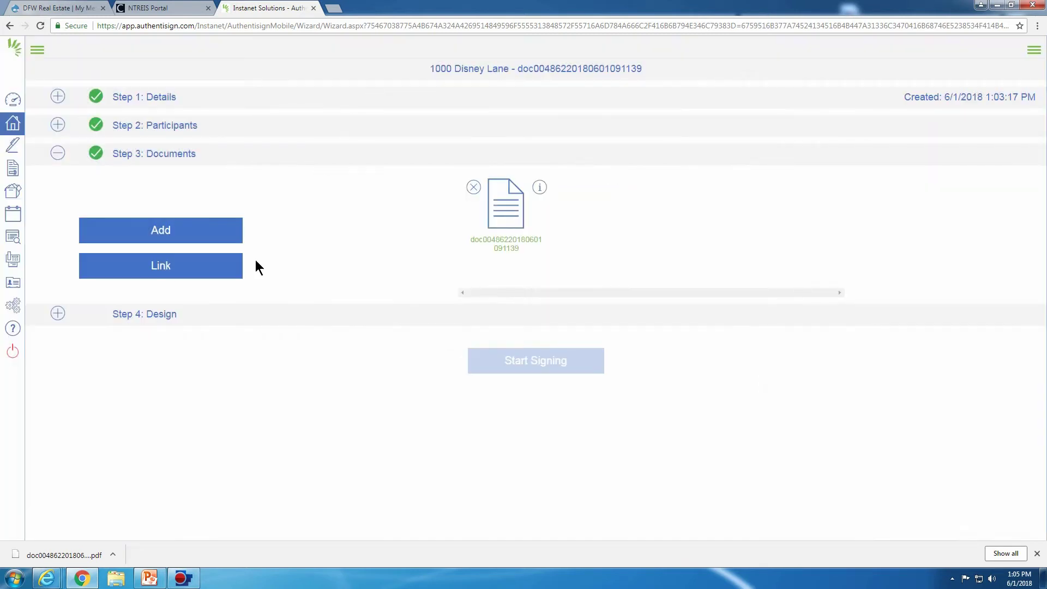
# - Load the Step 4 Design view and scroll through the contract to page 5
pyautogui.click(161, 315)
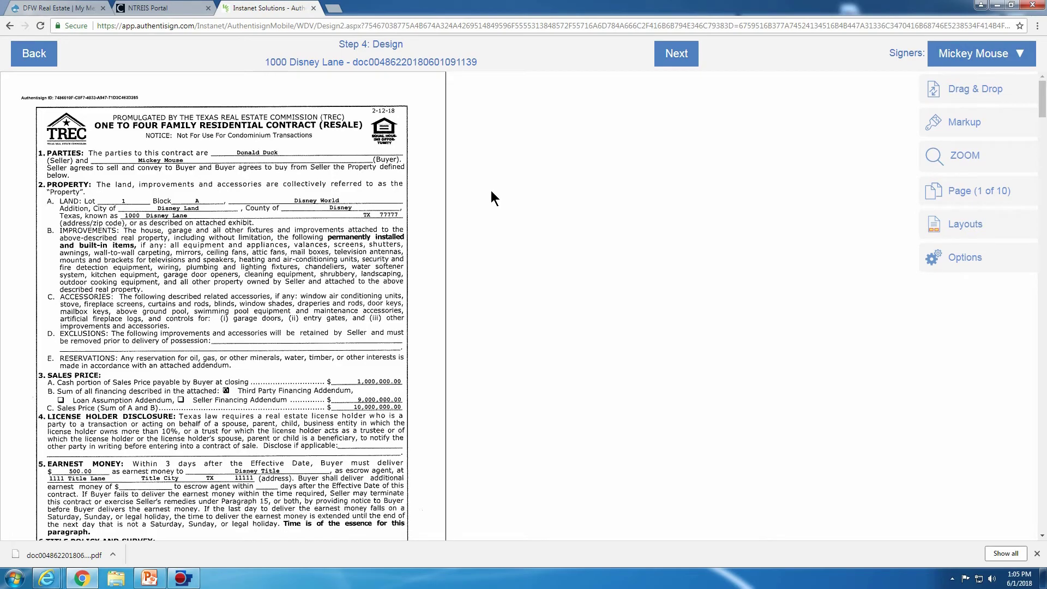
pyautogui.scroll(-6, 491, 193)
pyautogui.scroll(-8, 485, 194)
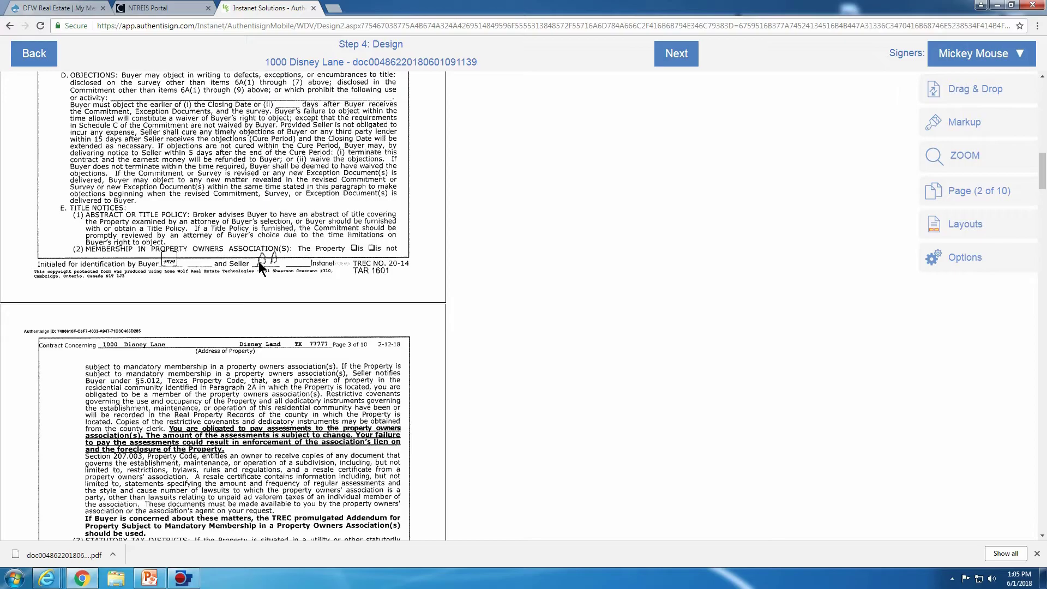
pyautogui.scroll(-7, 480, 231)
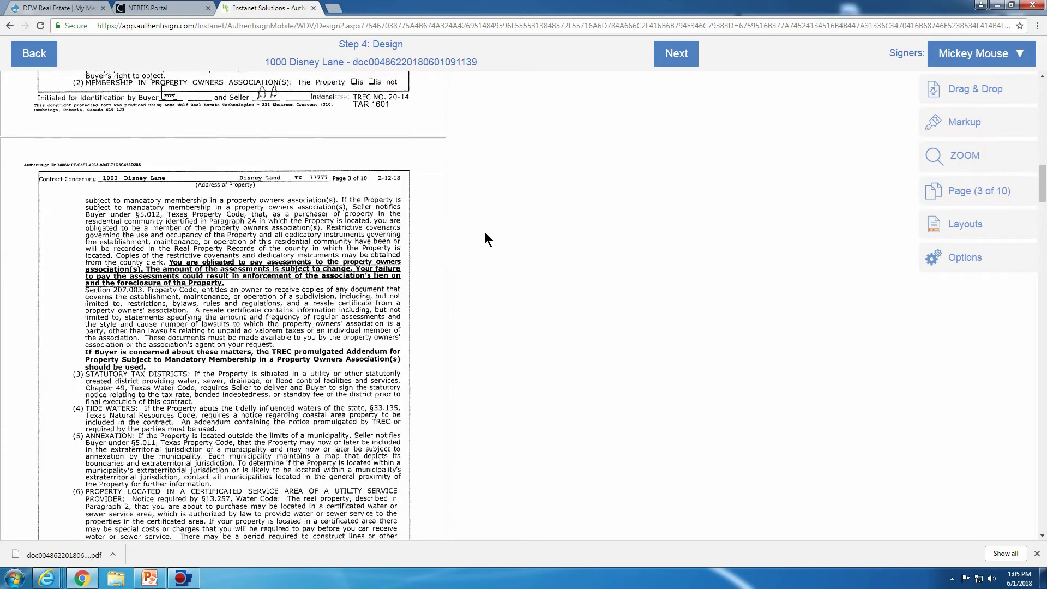
pyautogui.scroll(-15, 485, 224)
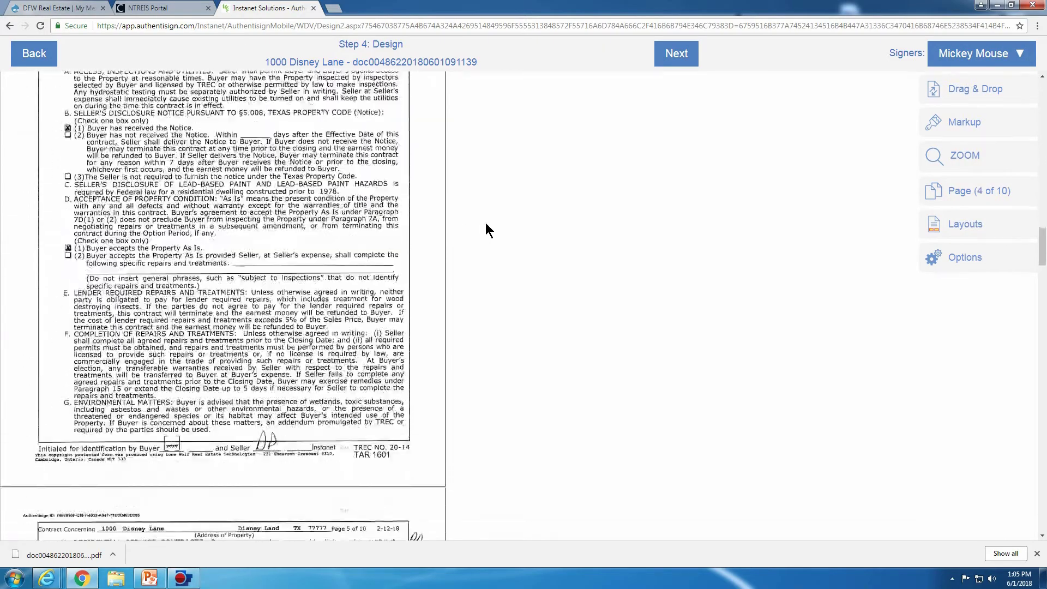
pyautogui.scroll(-2, 485, 224)
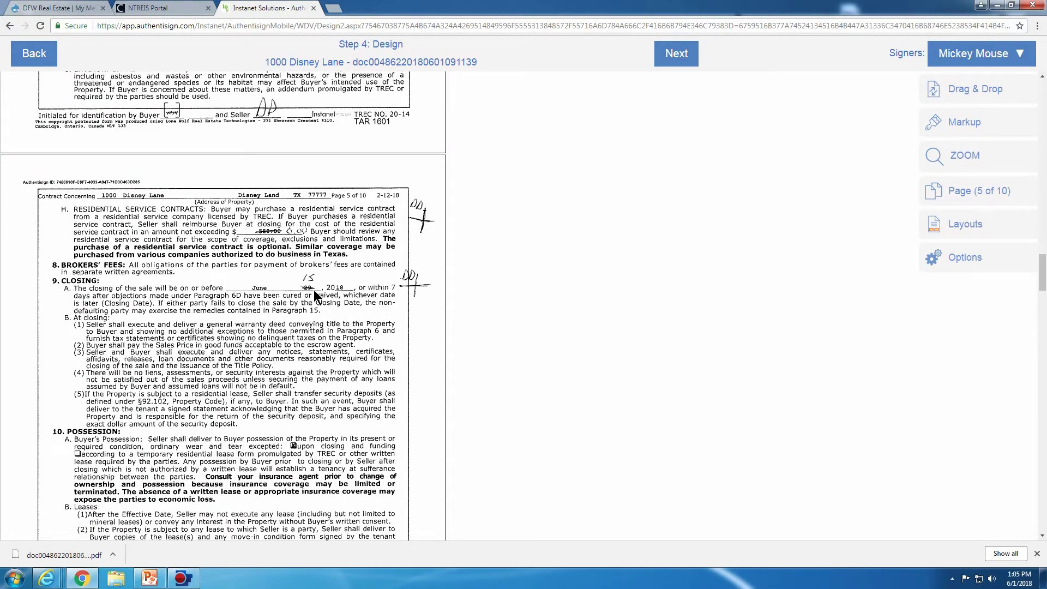
pyautogui.moveTo(307, 274); pyautogui.dragTo(312, 281)
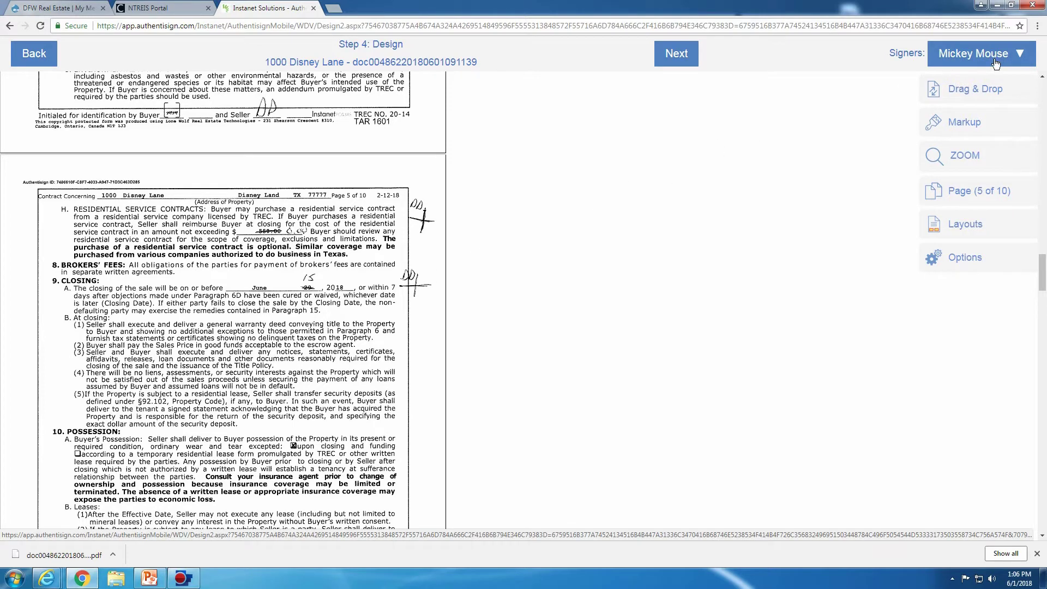
# - Place buyer Initial Here fields beside the paragraph 7H and 9A handwritten changes on page 5
pyautogui.click(977, 94)
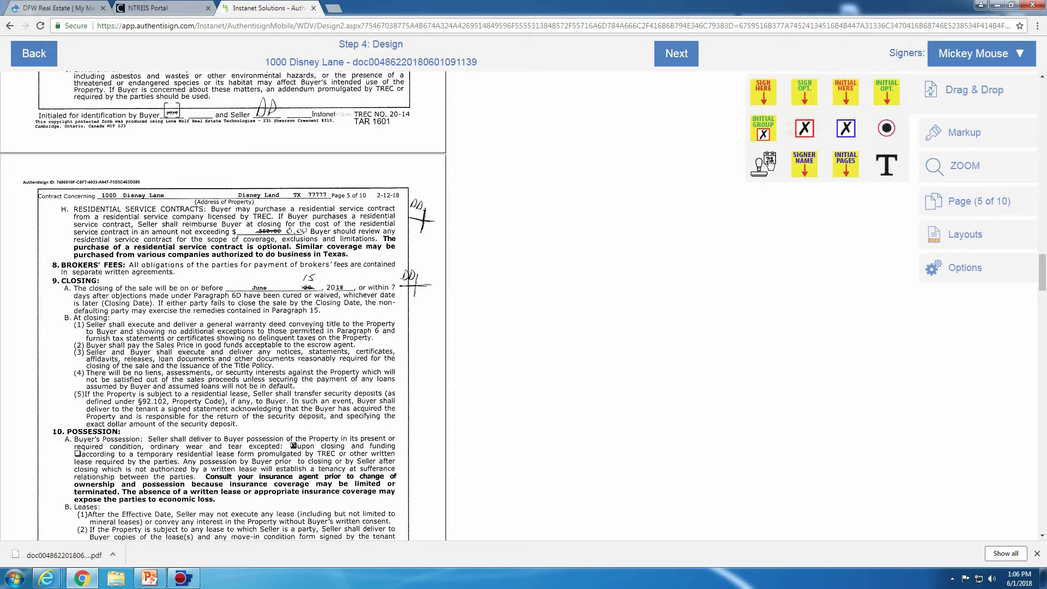
pyautogui.moveTo(670, 201); pyautogui.dragTo(440, 237)
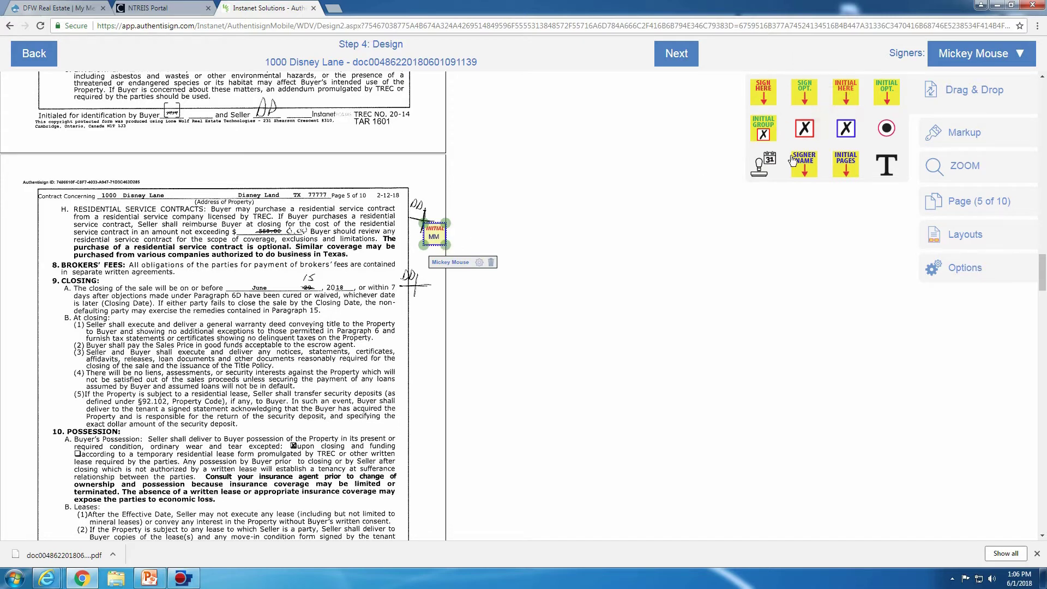
pyautogui.moveTo(662, 252); pyautogui.dragTo(508, 303)
pyautogui.click(436, 308)
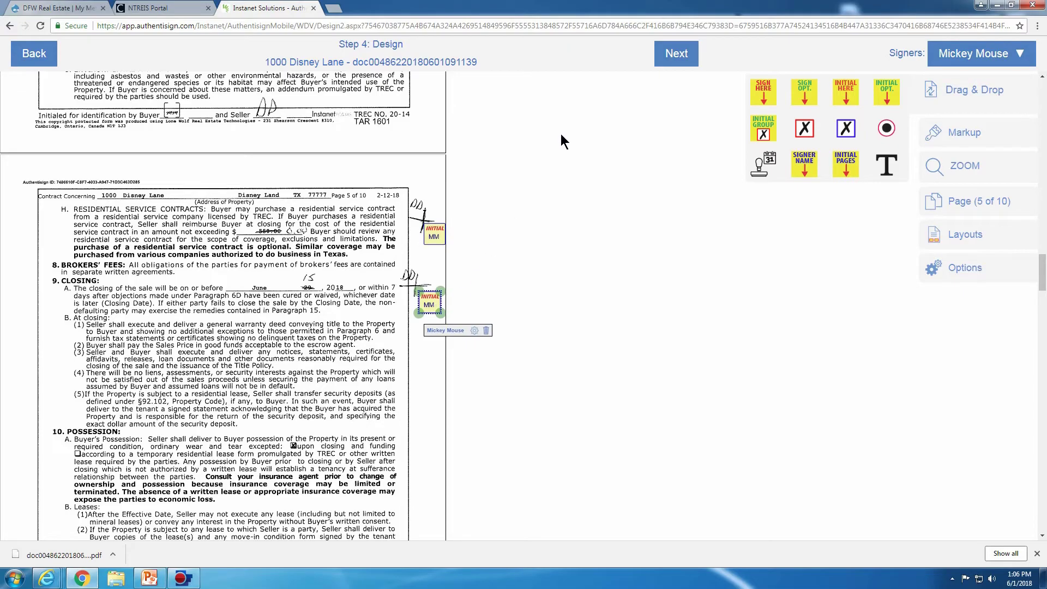
pyautogui.scroll(-10, 567, 130)
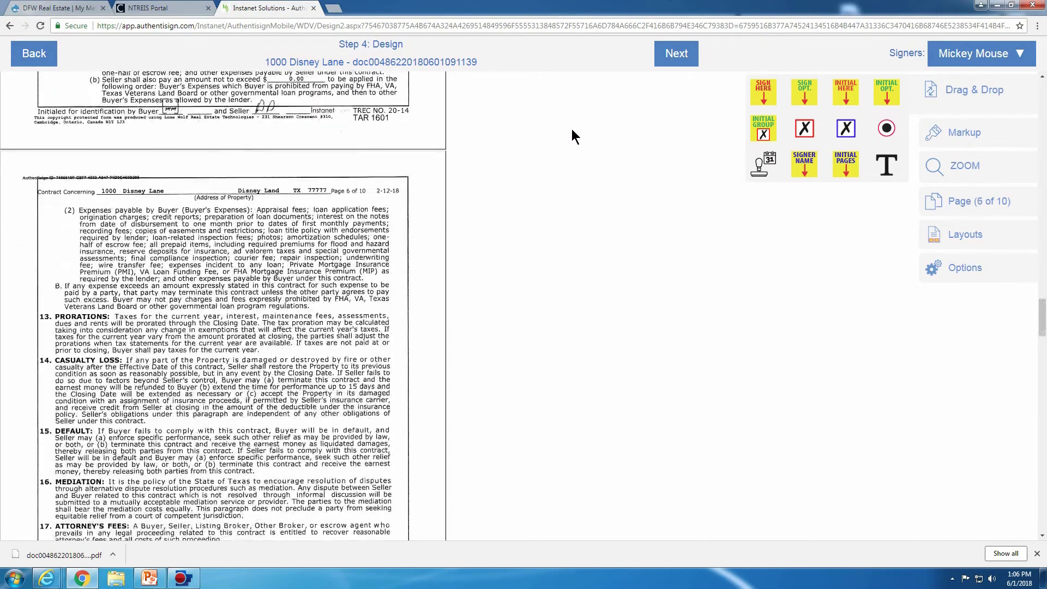
pyautogui.scroll(-10, 571, 129)
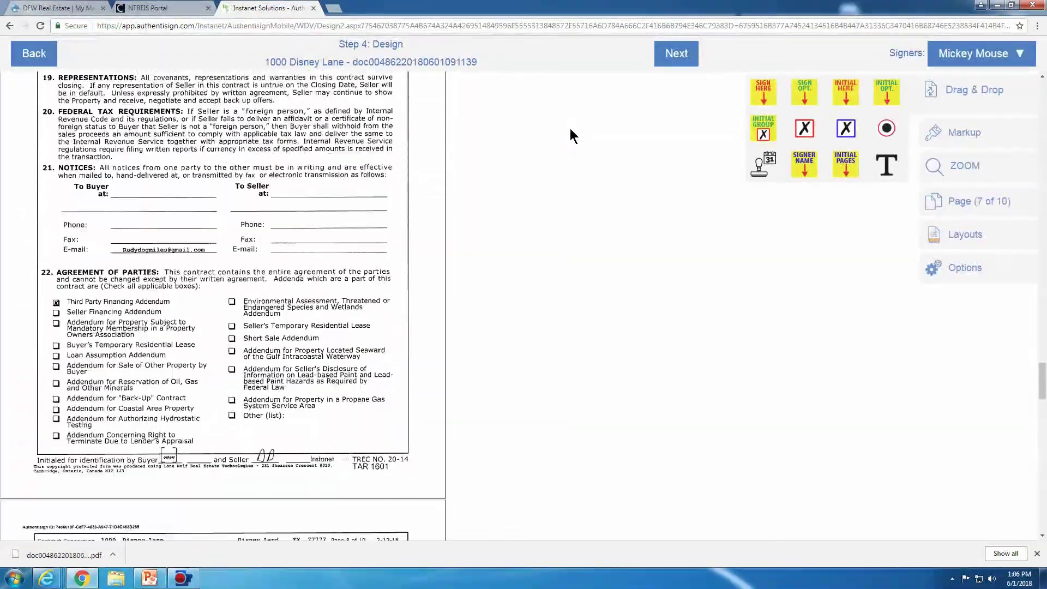
pyautogui.scroll(-5, 570, 128)
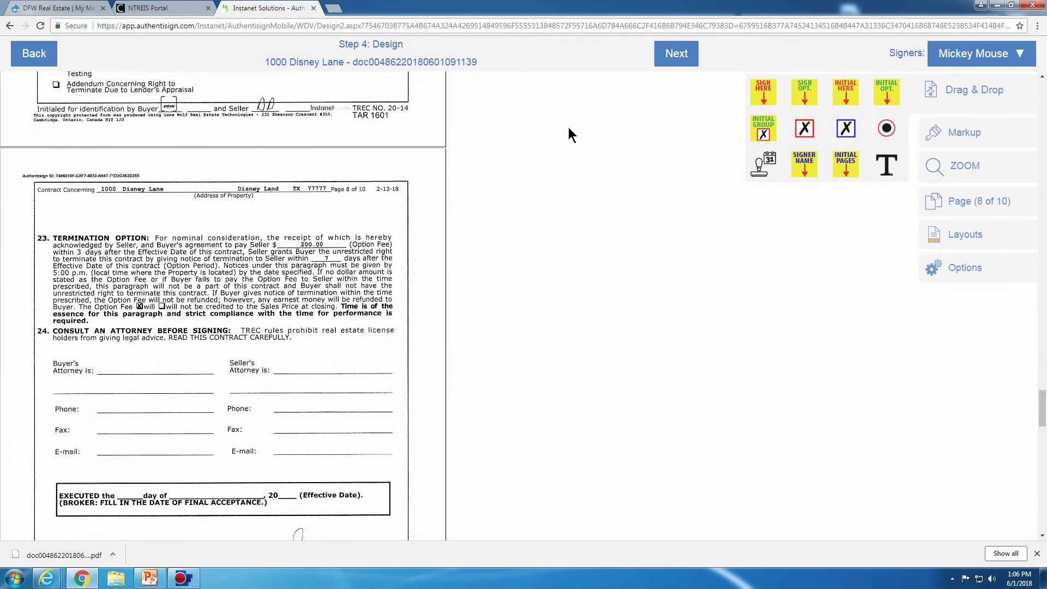
# - Scroll to the page 8 signature block and switch the field signer to the selling agent
pyautogui.scroll(-5, 569, 129)
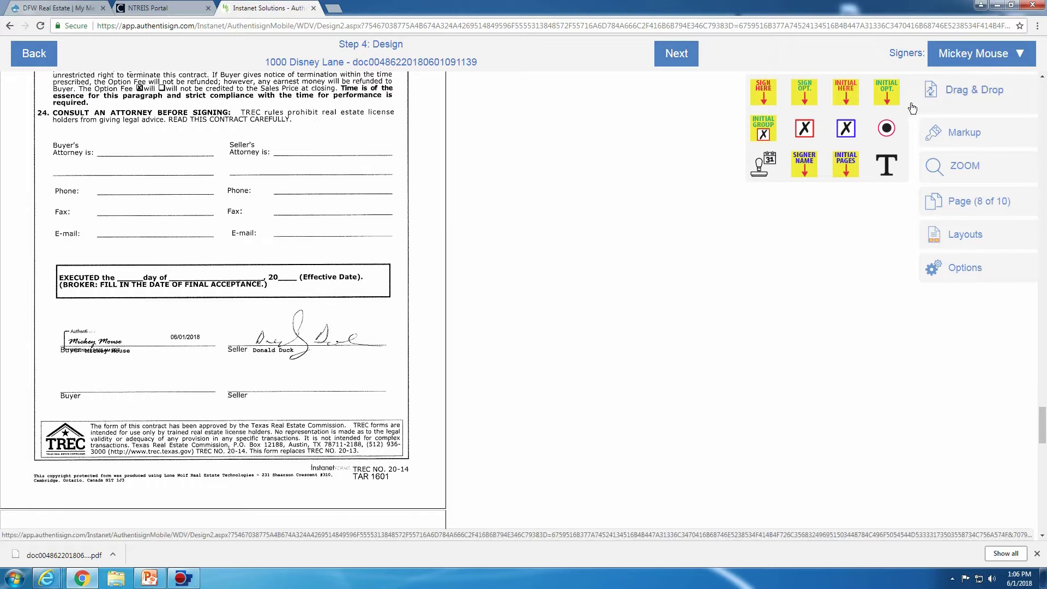
pyautogui.click(1019, 55)
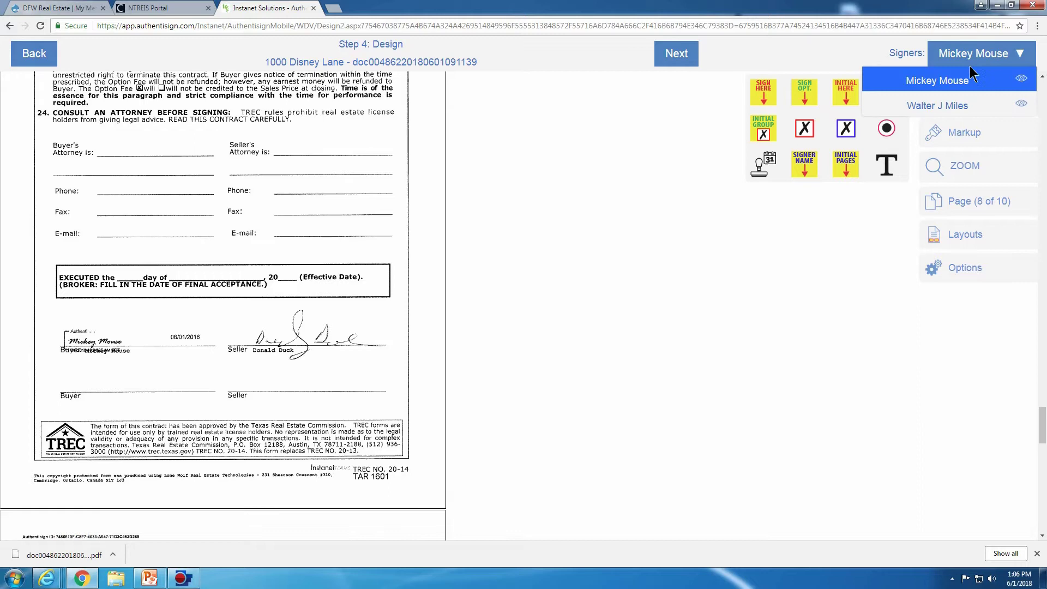
pyautogui.click(950, 109)
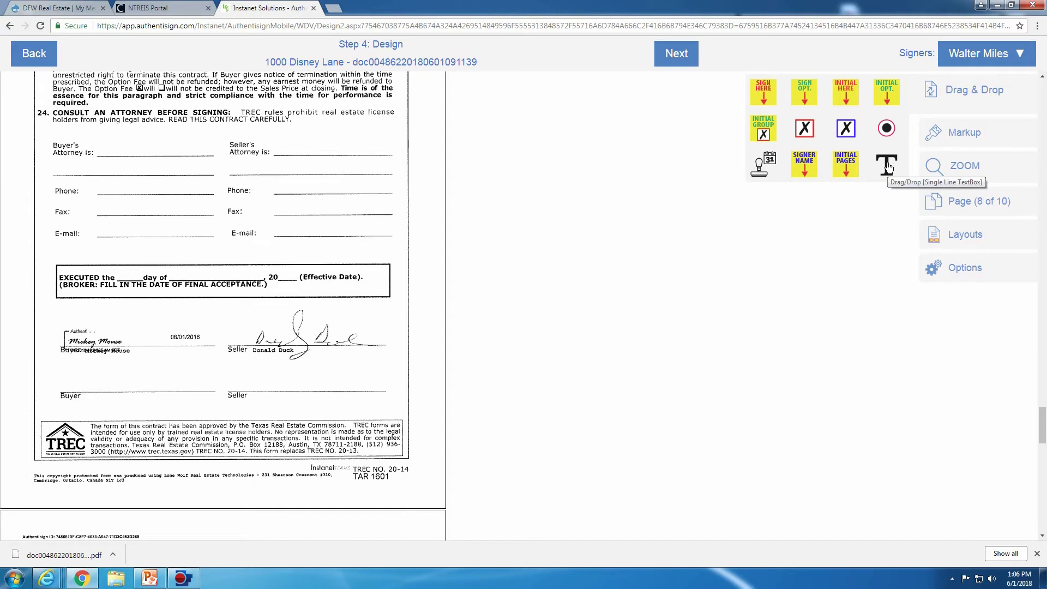
# - Place and size three agent text fields on the EXECUTED line's day, month and year blanks
pyautogui.moveTo(887, 167); pyautogui.dragTo(126, 262)
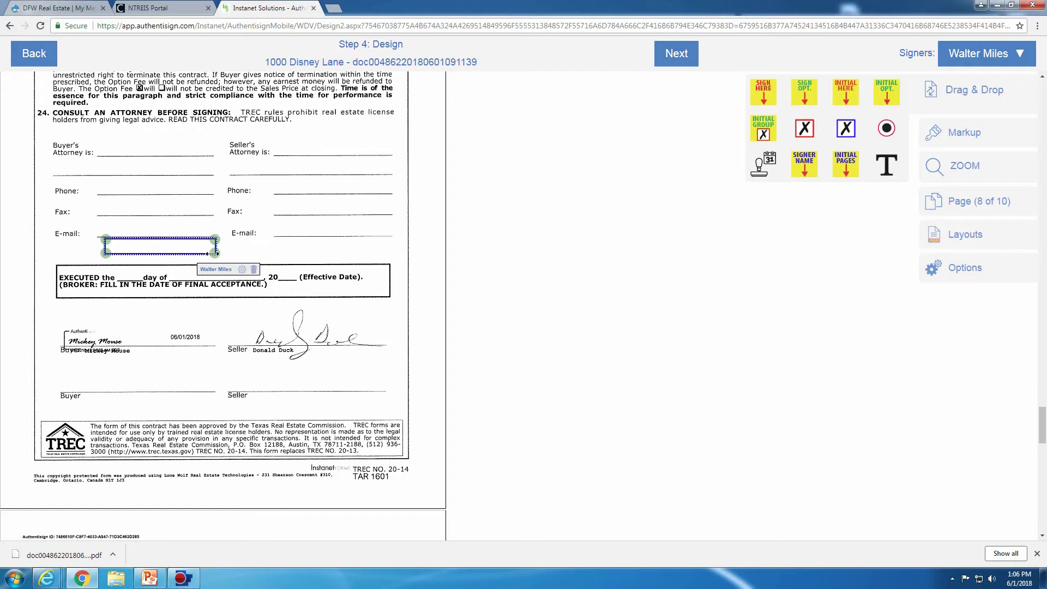
pyautogui.moveTo(214, 253); pyautogui.dragTo(203, 253)
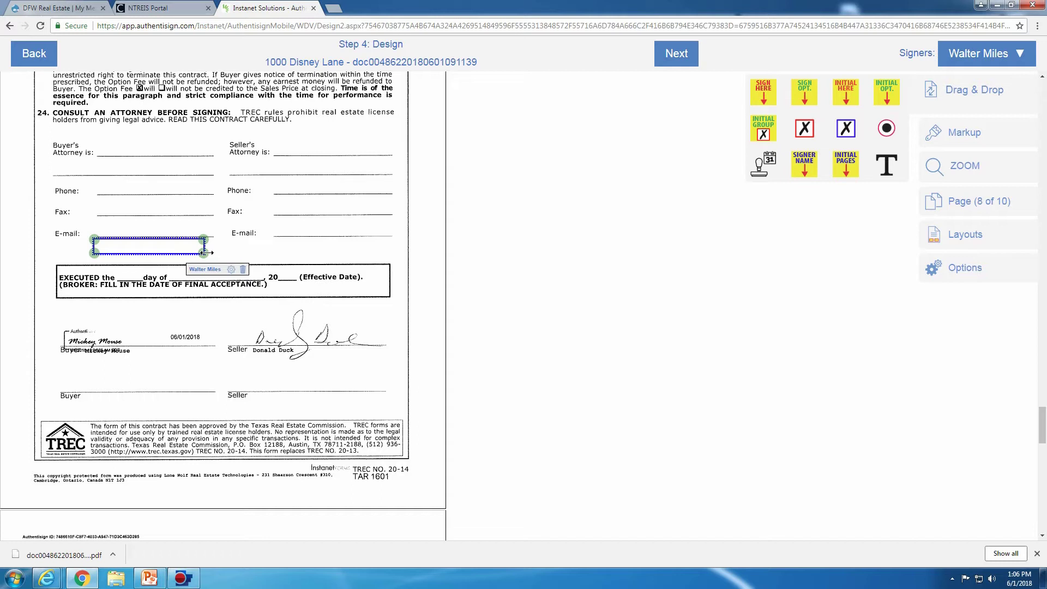
pyautogui.moveTo(203, 252); pyautogui.dragTo(129, 271)
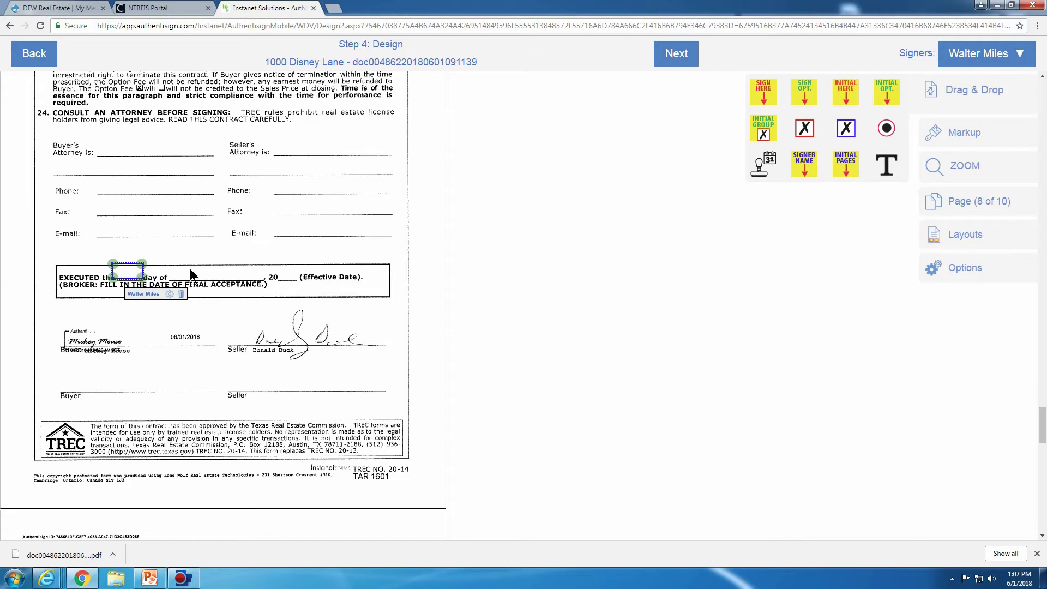
pyautogui.moveTo(886, 164); pyautogui.dragTo(200, 236)
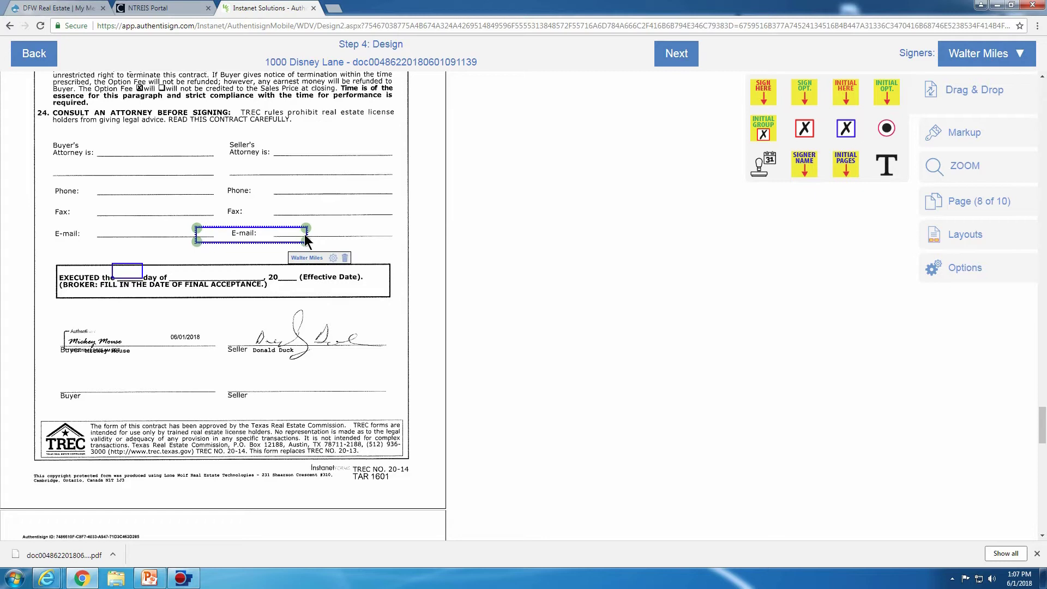
pyautogui.moveTo(300, 240); pyautogui.dragTo(216, 277)
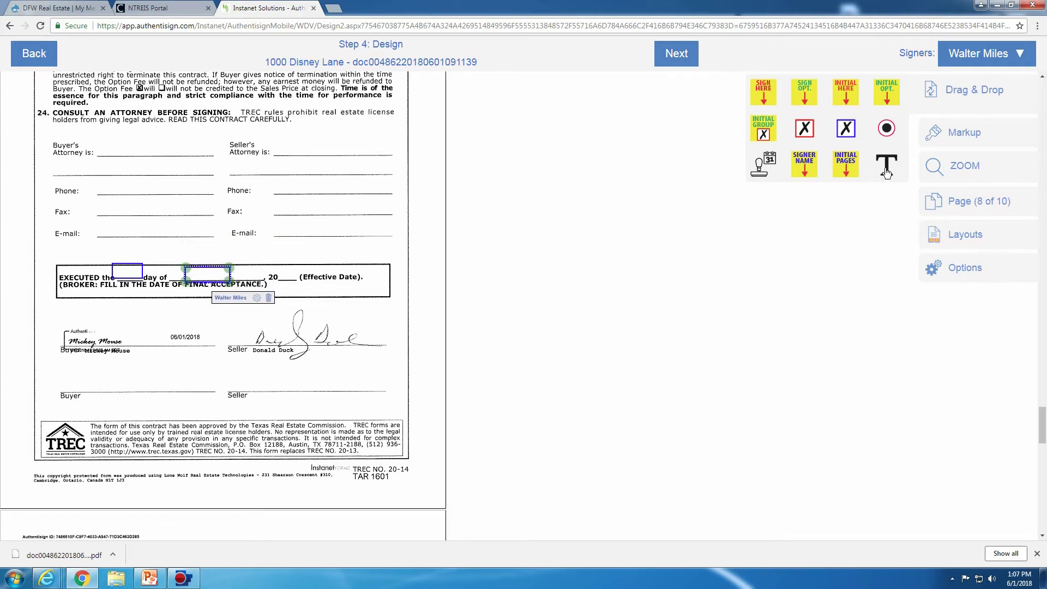
pyautogui.moveTo(886, 166); pyautogui.dragTo(277, 220)
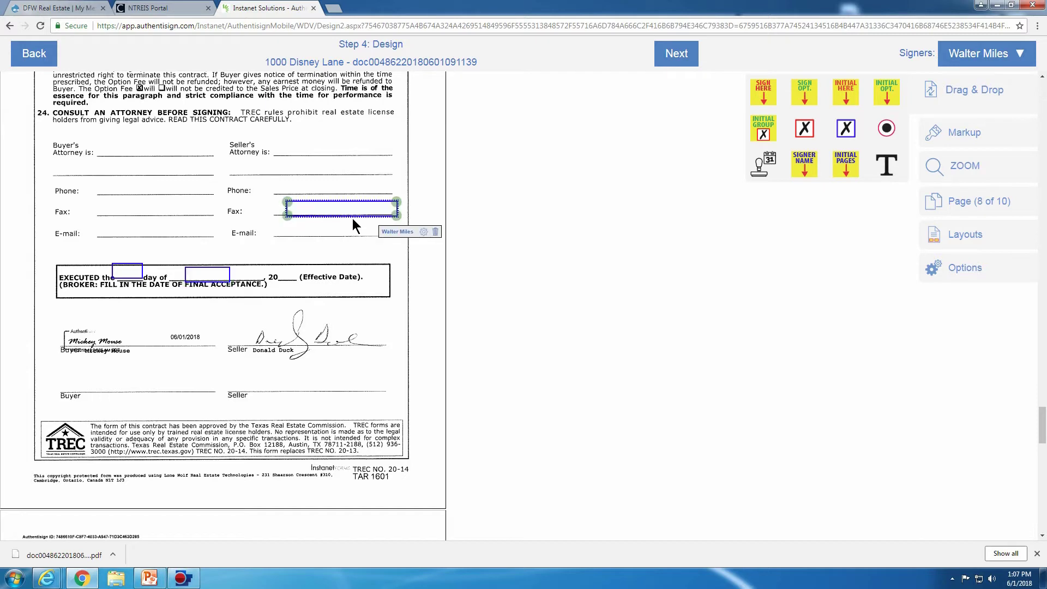
pyautogui.moveTo(396, 214); pyautogui.dragTo(289, 272)
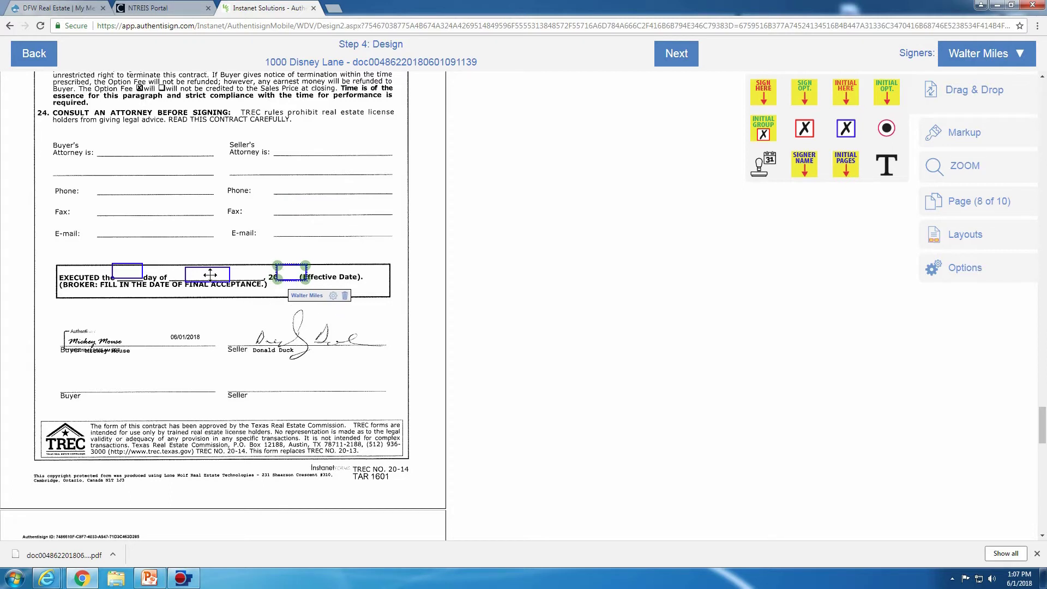
pyautogui.moveTo(207, 275); pyautogui.dragTo(212, 279)
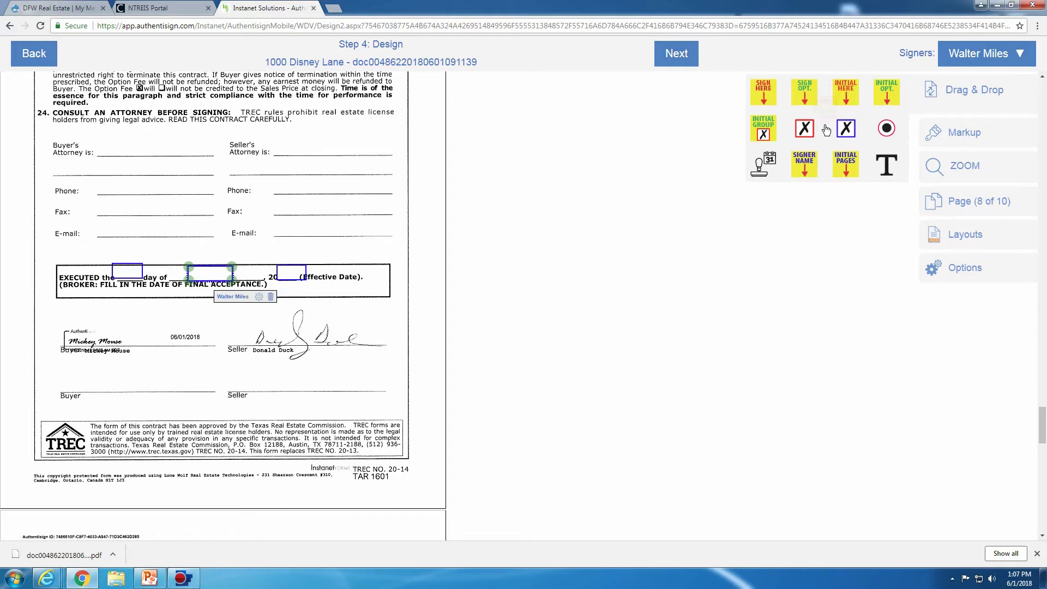
# - Add an agent Initial Here field at the right end of the EXECUTED box
pyautogui.moveTo(826, 129); pyautogui.dragTo(568, 259)
pyautogui.moveTo(436, 279); pyautogui.dragTo(396, 285)
pyautogui.click(384, 289)
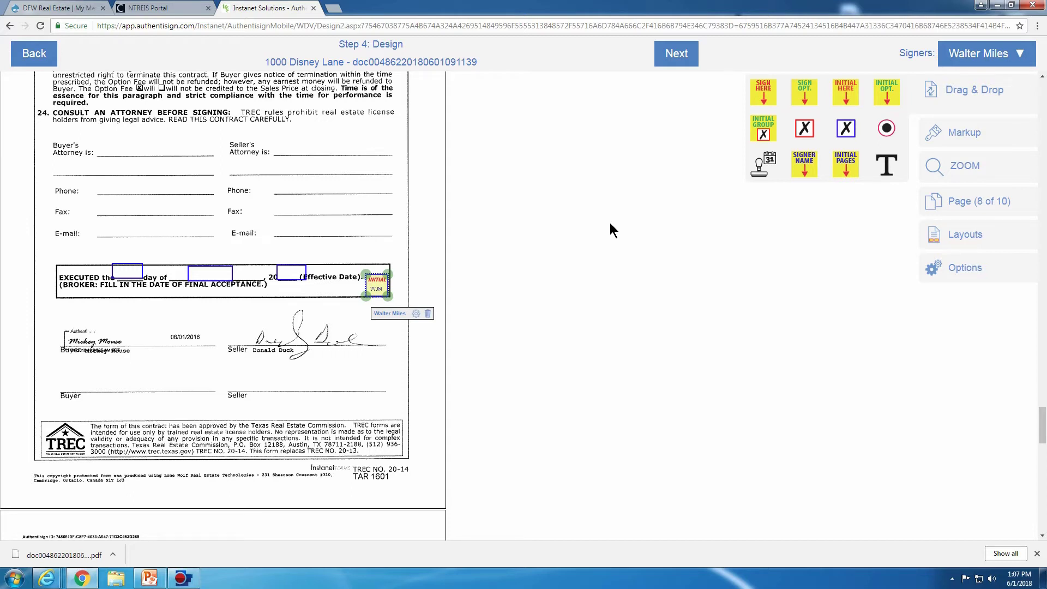
# - Finish the design, send the signing invitations and confirm they went out
pyautogui.click(677, 54)
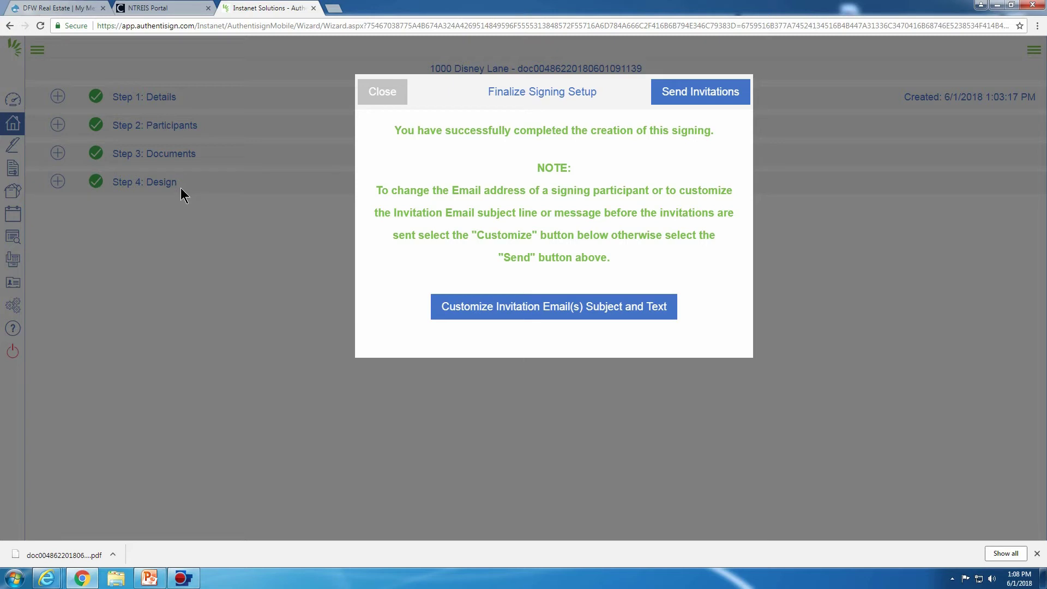
pyautogui.click(696, 93)
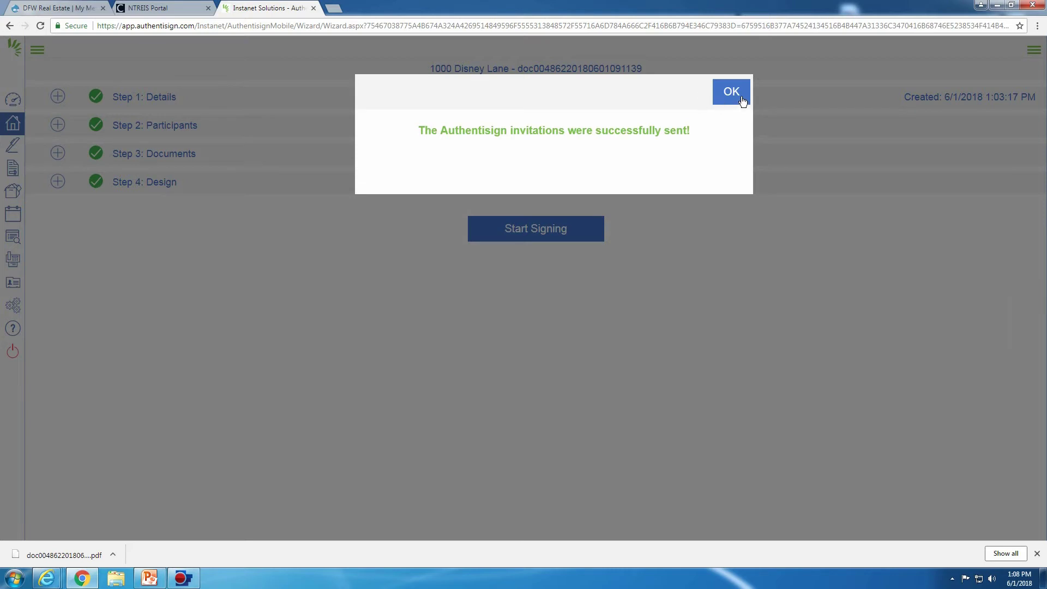
pyautogui.click(732, 92)
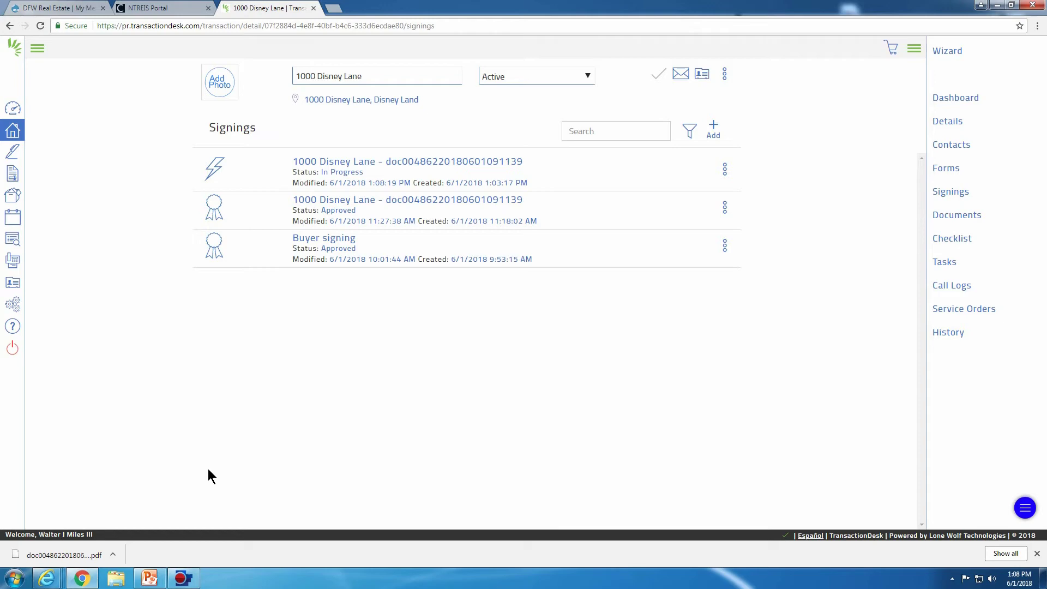
# - Refresh the Gmail inbox and open the newly arrived Authentisign invitation email
pyautogui.moveTo(47, 577)
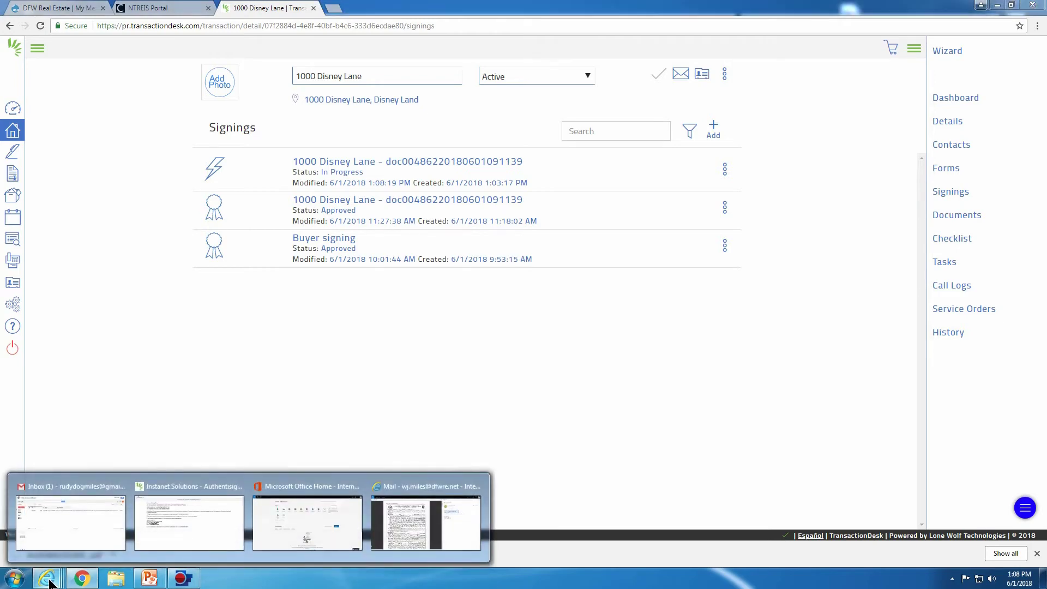
pyautogui.click(68, 537)
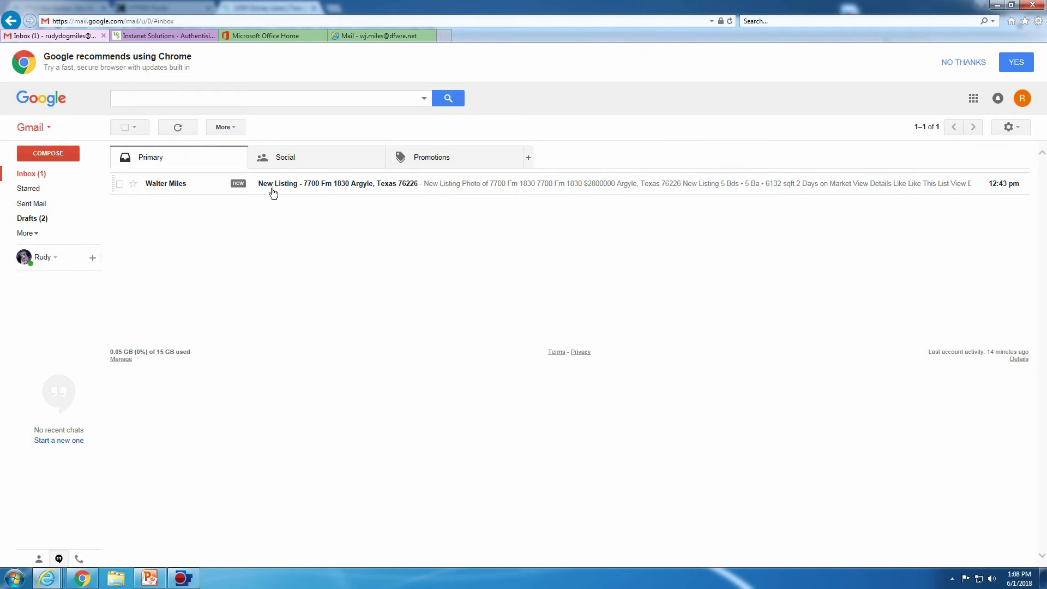
pyautogui.click(178, 130)
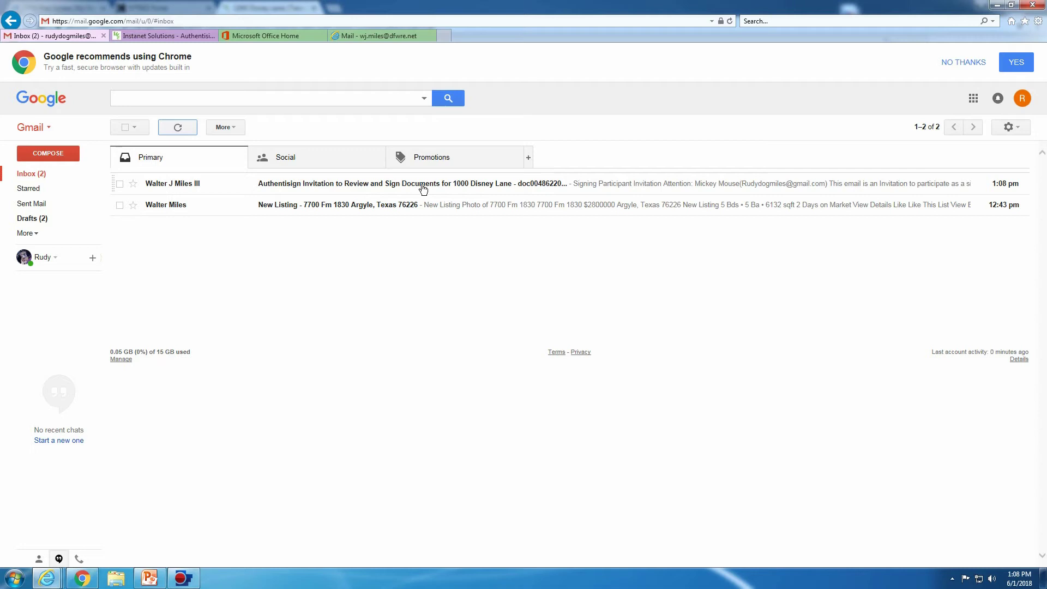
pyautogui.click(533, 188)
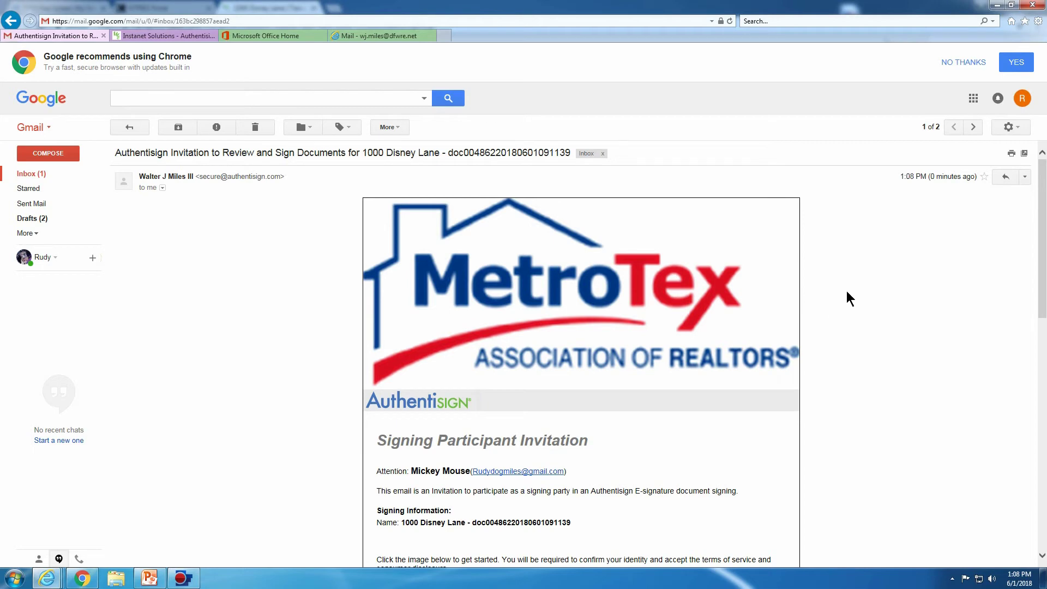
# - Launch the 1000 Disney Lane signing session from the invitation's Click here to Sign image
pyautogui.scroll(-1, 847, 294)
pyautogui.scroll(-2, 846, 294)
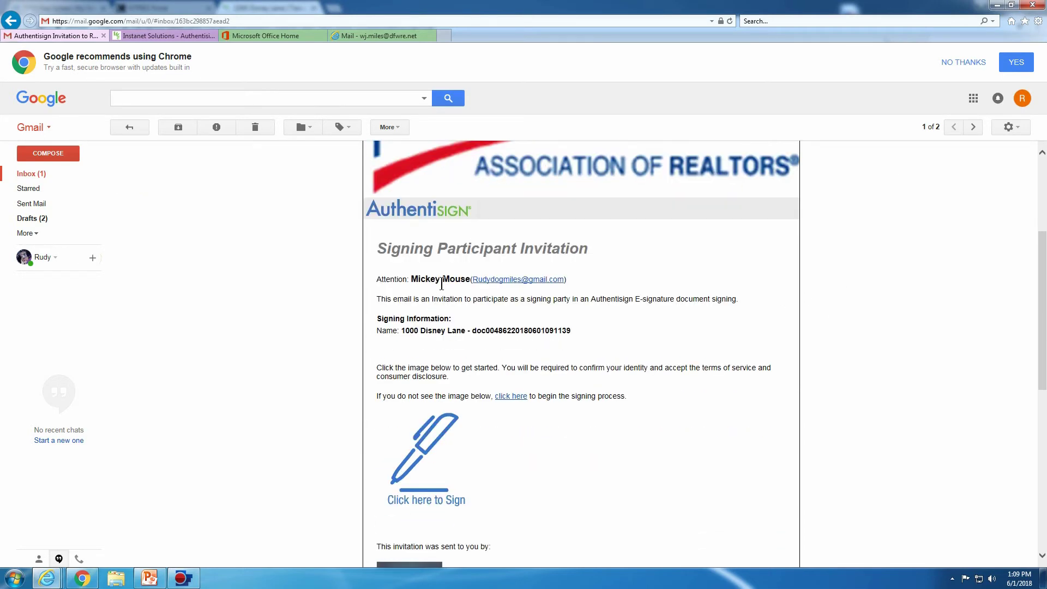
pyautogui.scroll(-1, 695, 292)
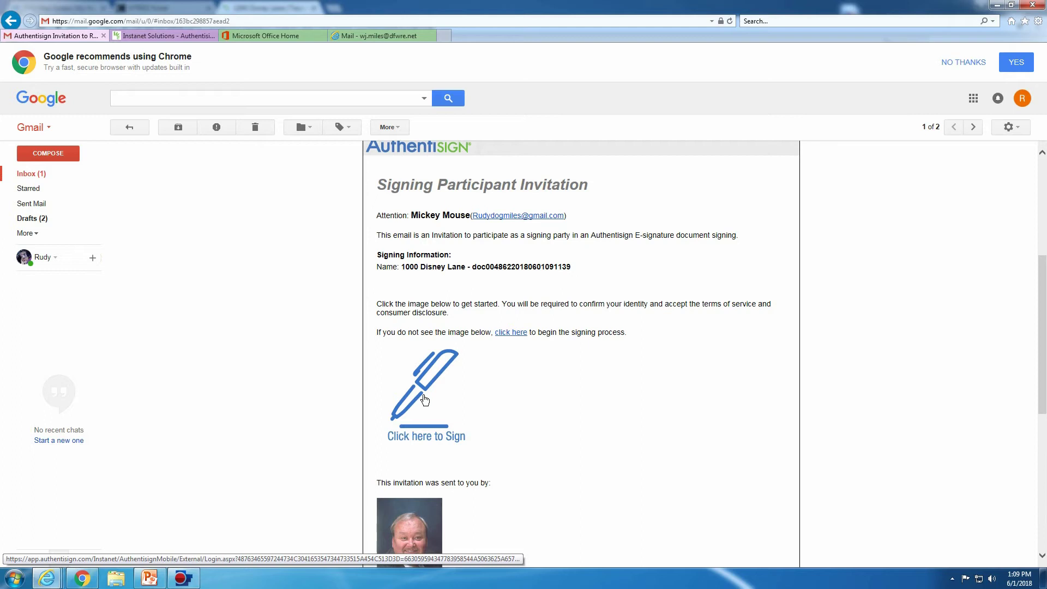
pyautogui.click(425, 400)
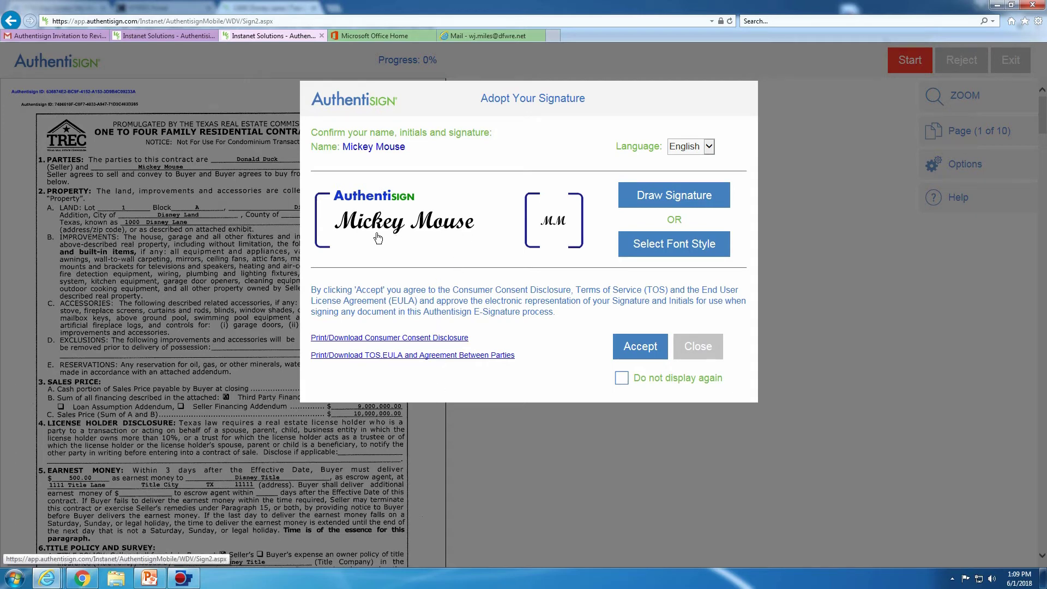
# - Adopt the fifth script font style for the buyer's signature and initials and save it
pyautogui.click(688, 247)
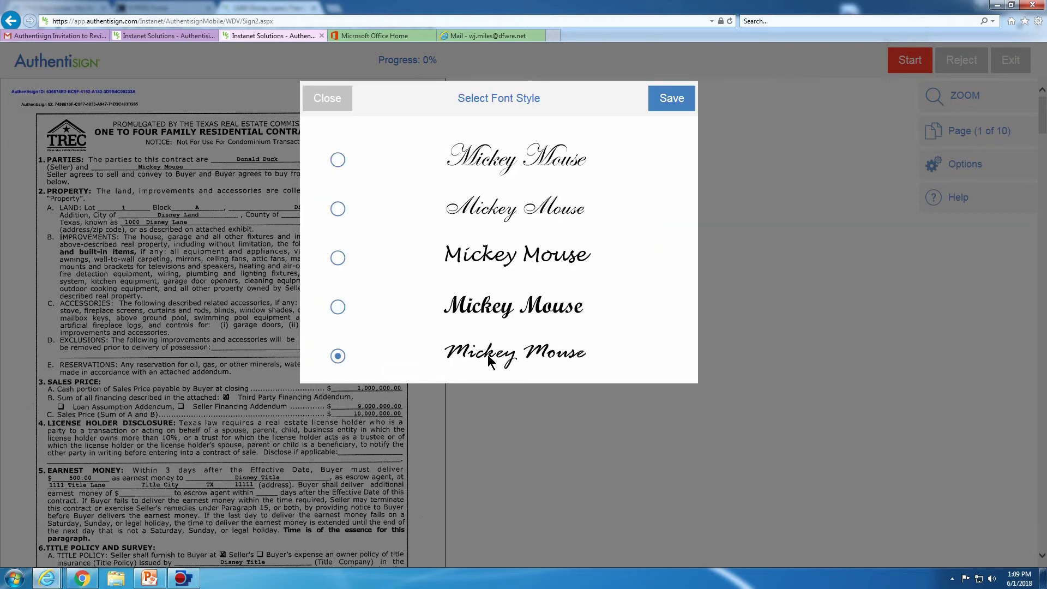
pyautogui.click(672, 100)
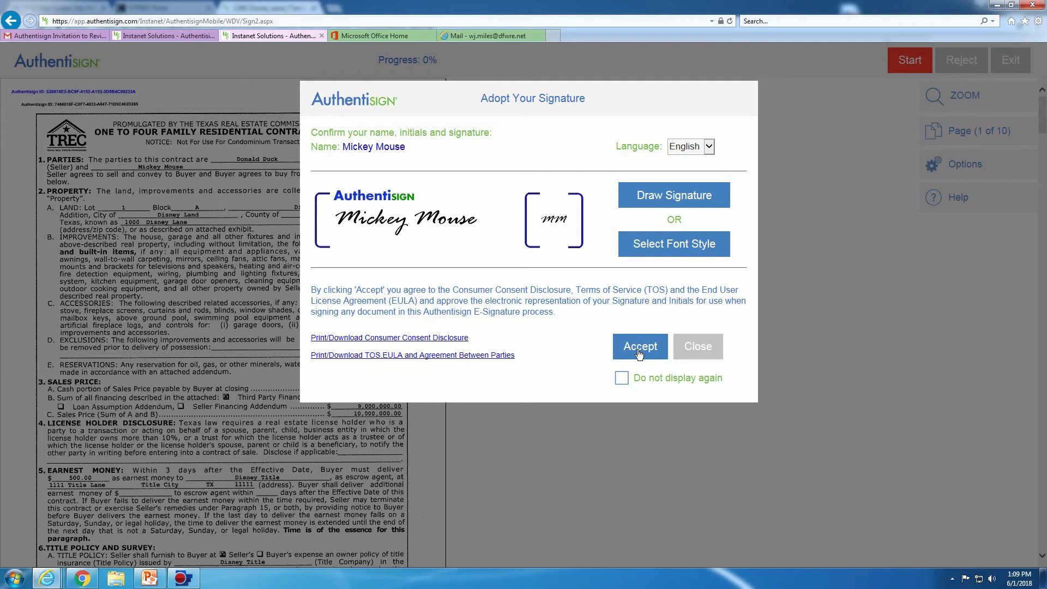
# - Accept the signing terms and apply the buyer's initials to the first page 5 initial box
pyautogui.click(640, 353)
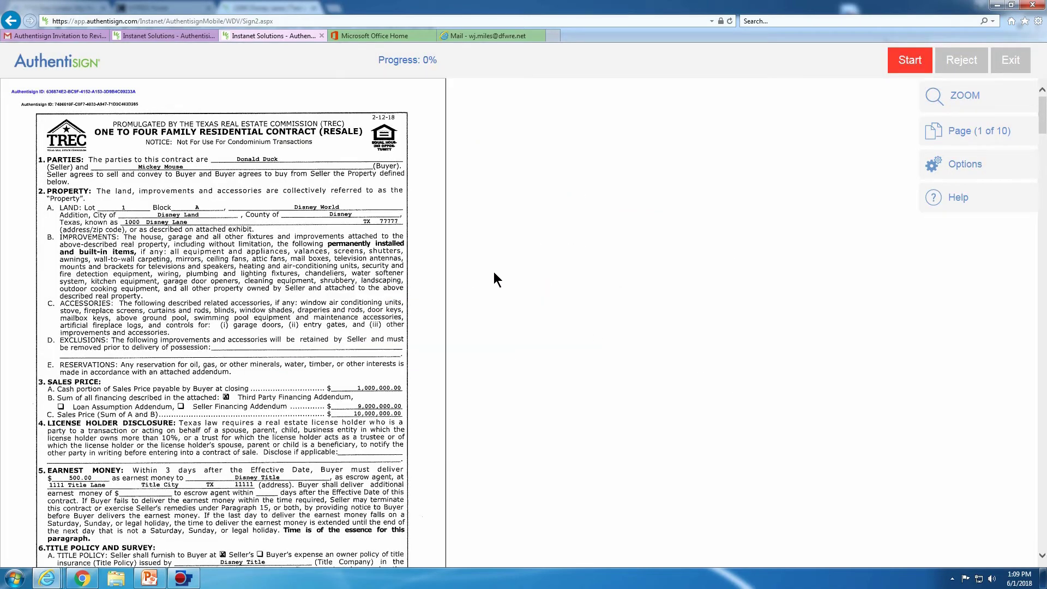
pyautogui.scroll(-7, 445, 265)
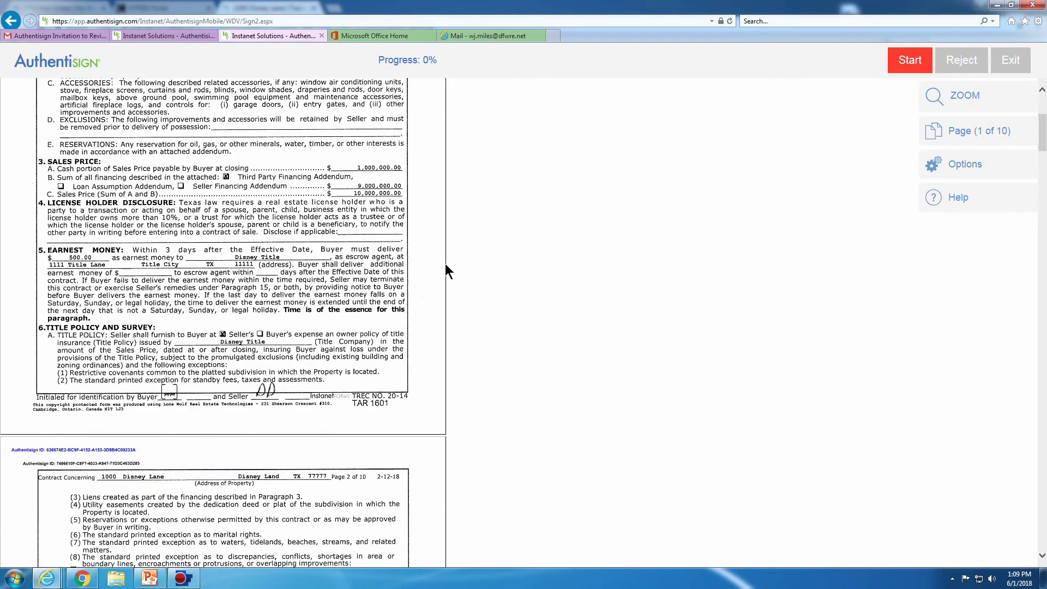
pyautogui.scroll(-12, 446, 266)
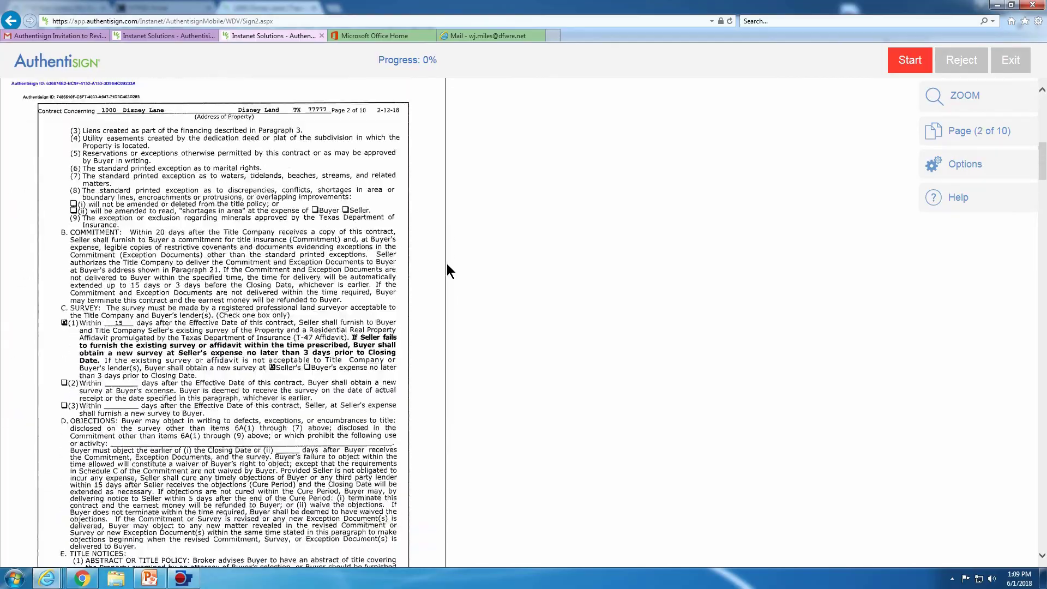
pyautogui.scroll(-12, 449, 264)
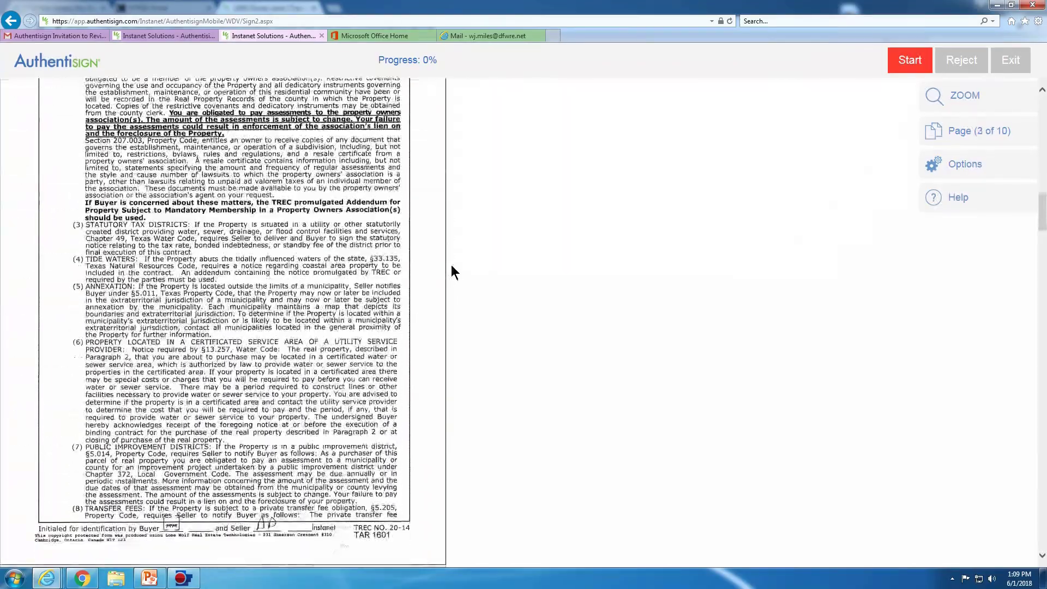
pyautogui.scroll(-12, 451, 266)
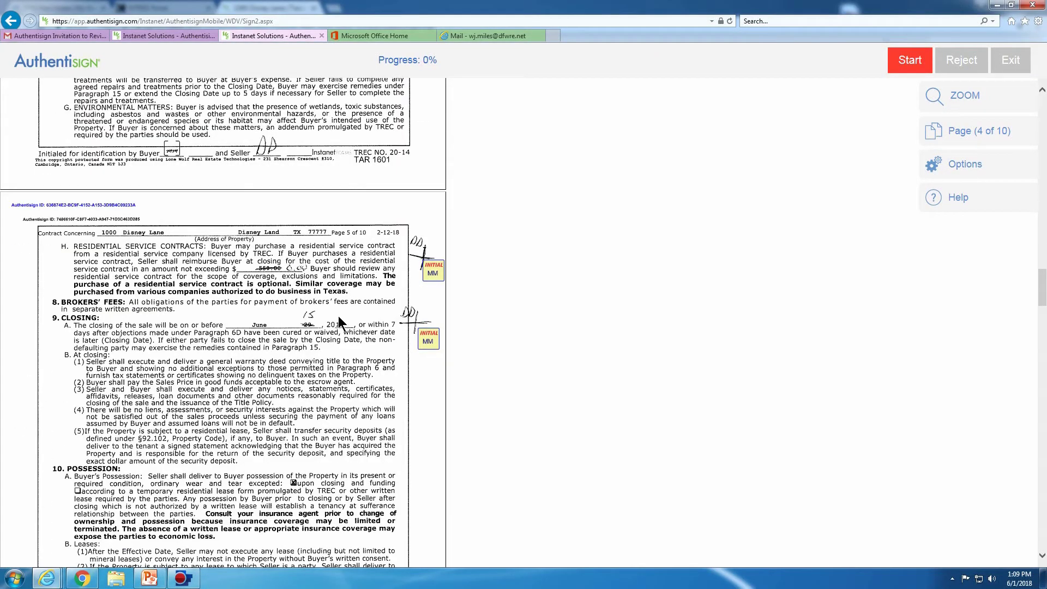
pyautogui.click(433, 273)
# - Initial the second page 5 box, complete the buyer's signing, and close the finished page
pyautogui.click(428, 253)
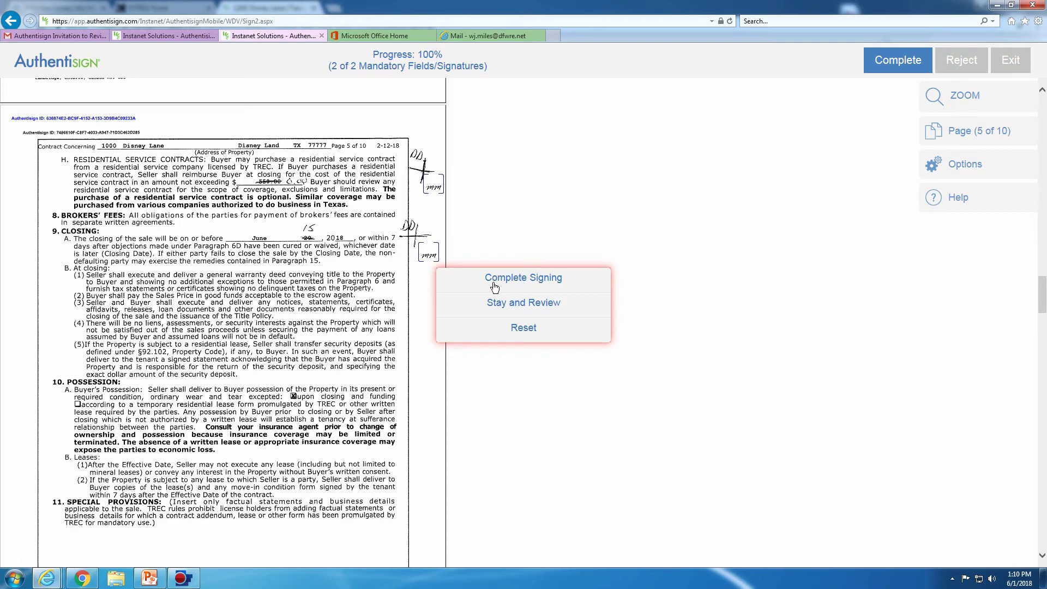
pyautogui.click(535, 285)
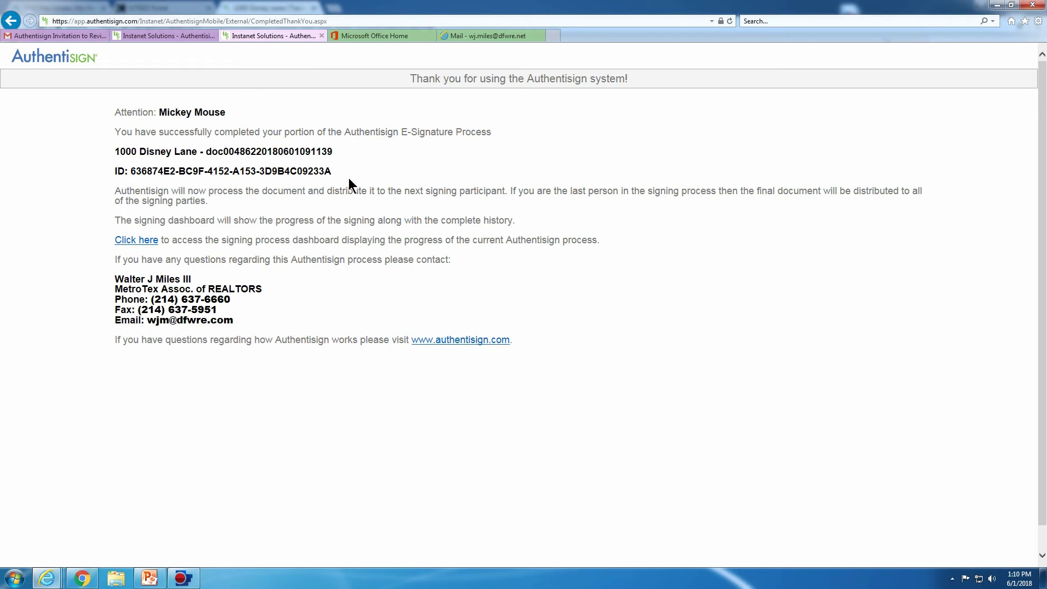
pyautogui.click(321, 35)
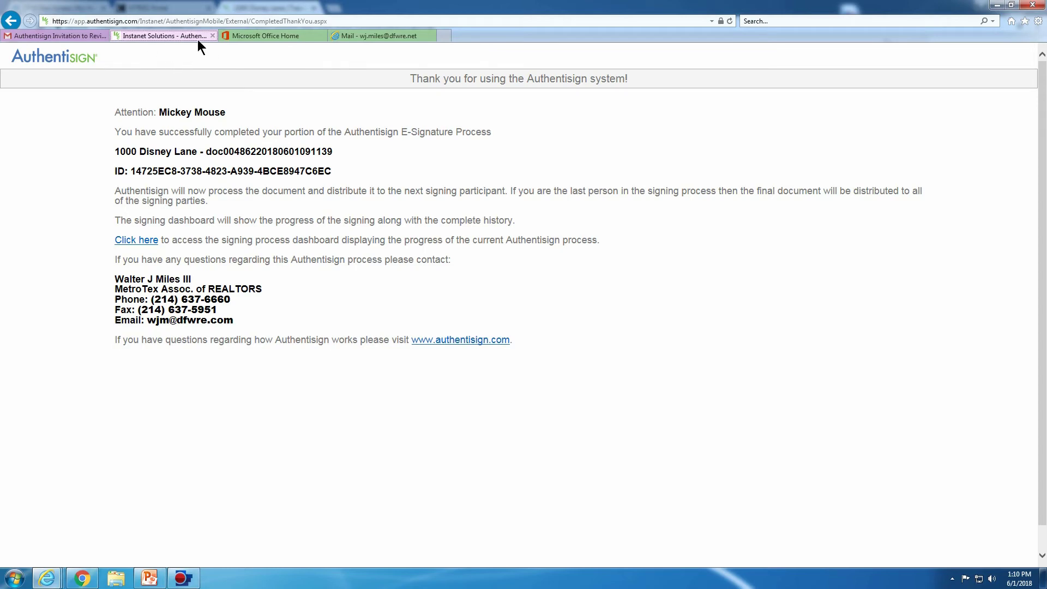
# - Close the other completed Authentisign tab and return to the agent's Outlook inbox
pyautogui.click(212, 35)
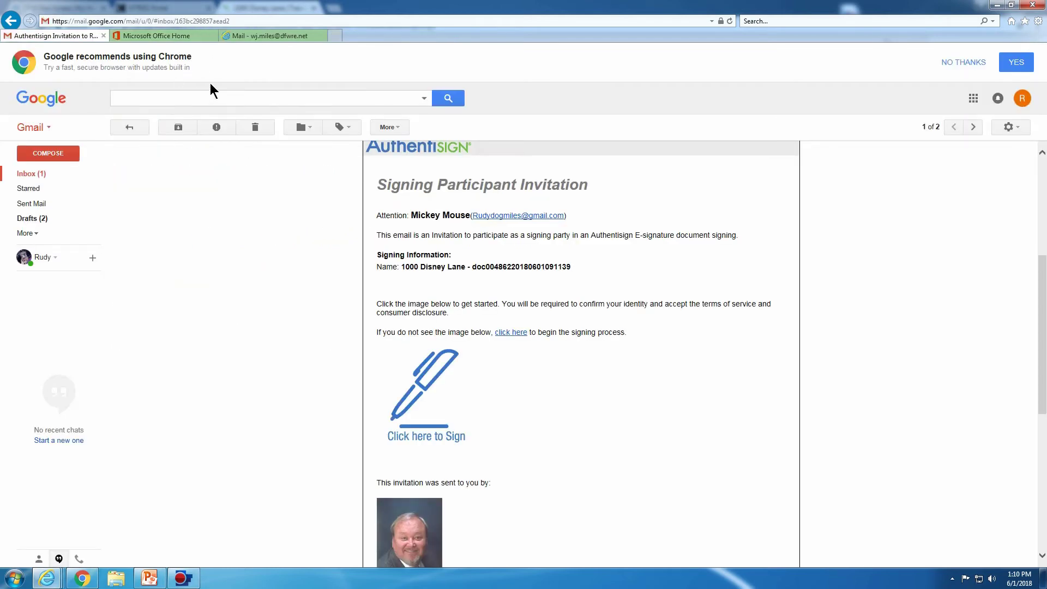
pyautogui.click(275, 37)
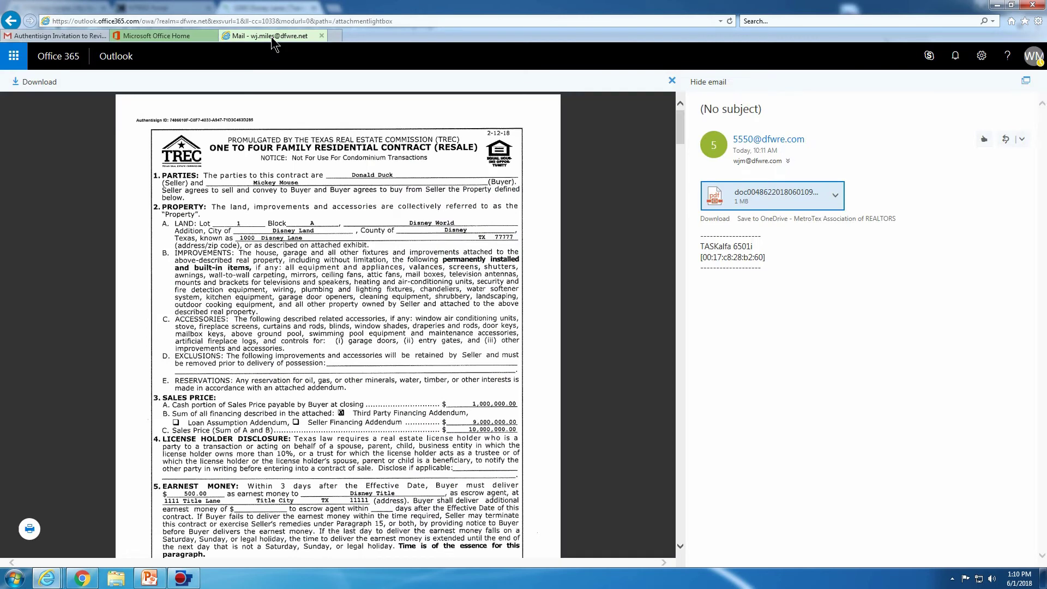
pyautogui.click(124, 63)
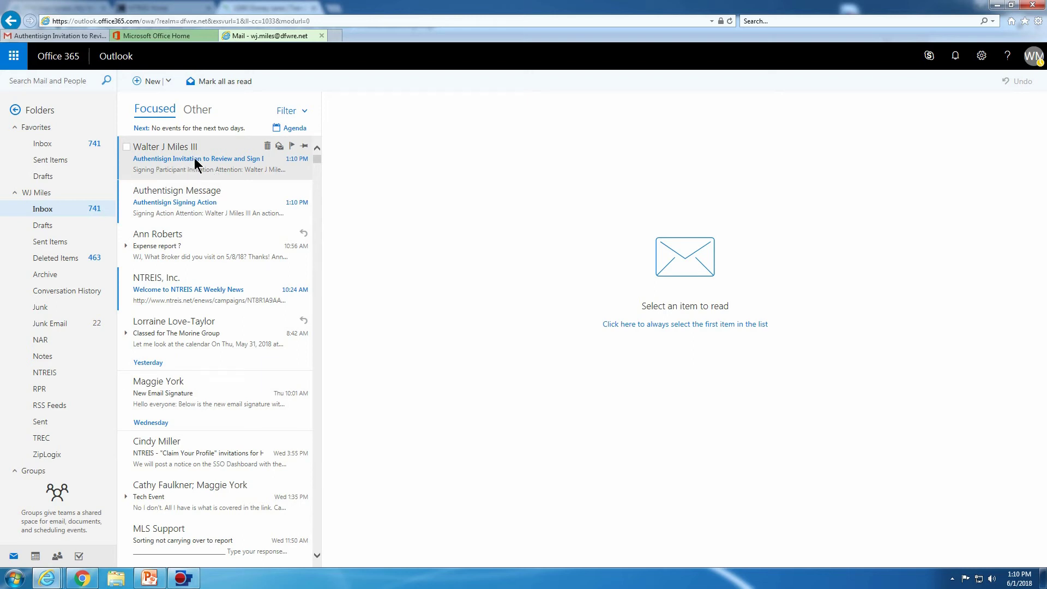
# - Open the new Authentisign invitation email in Outlook and scroll down to its signing link
pyautogui.click(196, 163)
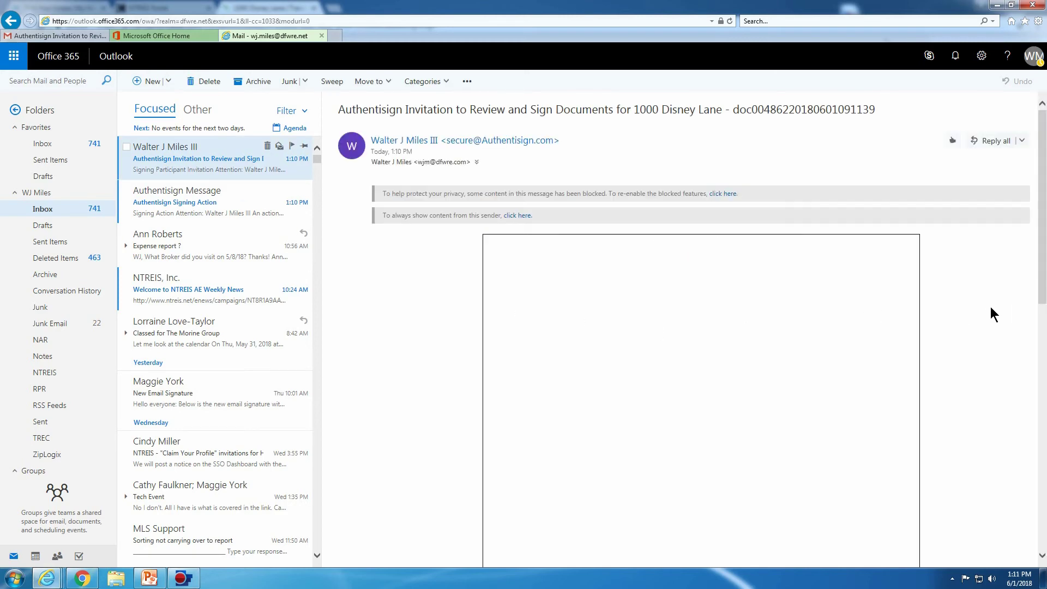
pyautogui.scroll(-1, 996, 313)
pyautogui.scroll(-2, 1035, 296)
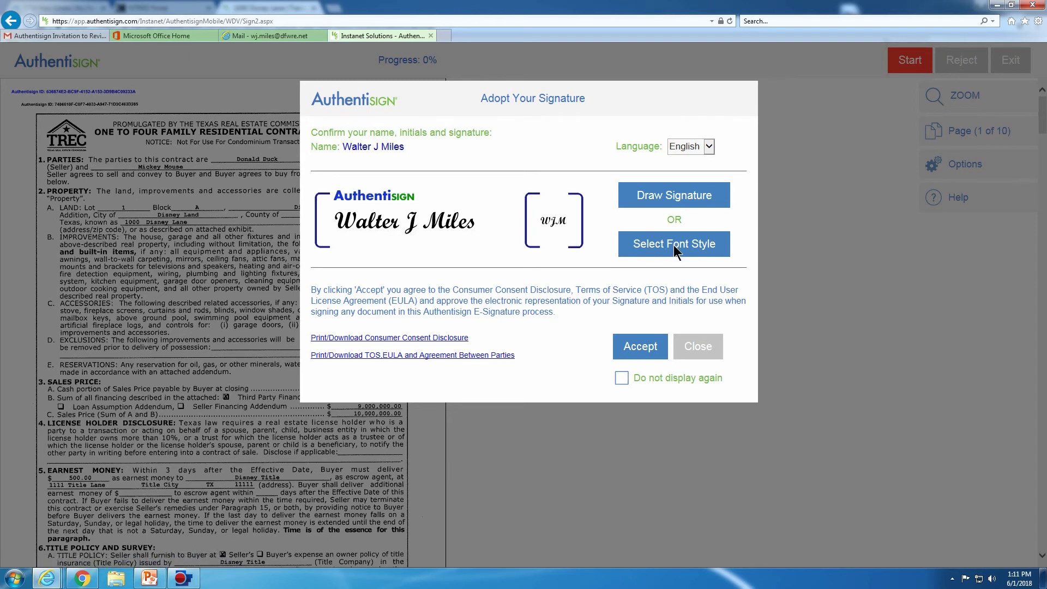
# - Adopt the agent's signature in the fifth script font style and accept it
pyautogui.click(675, 248)
pyautogui.click(336, 357)
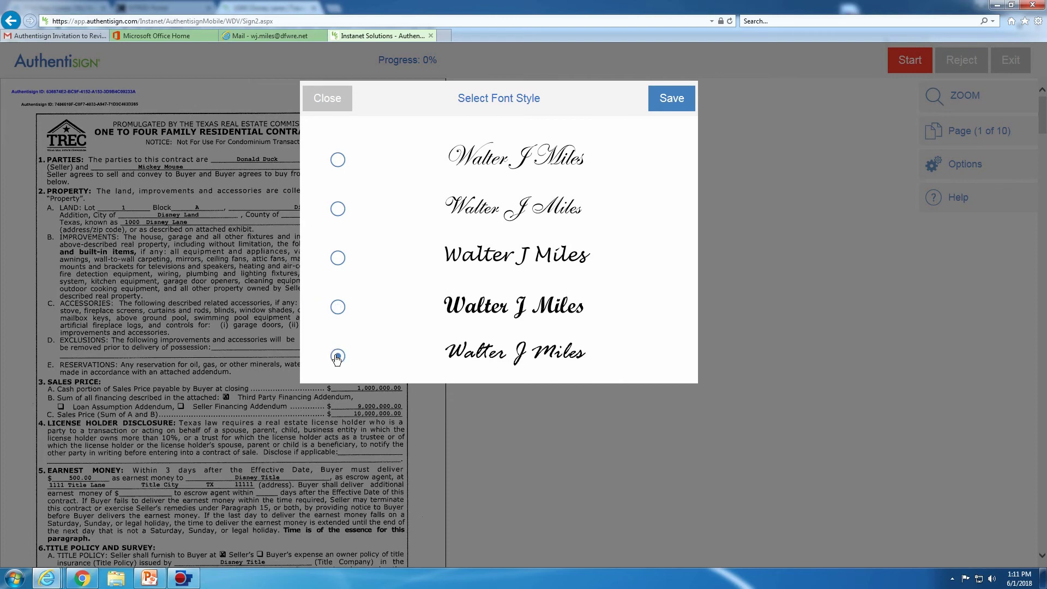
pyautogui.click(673, 100)
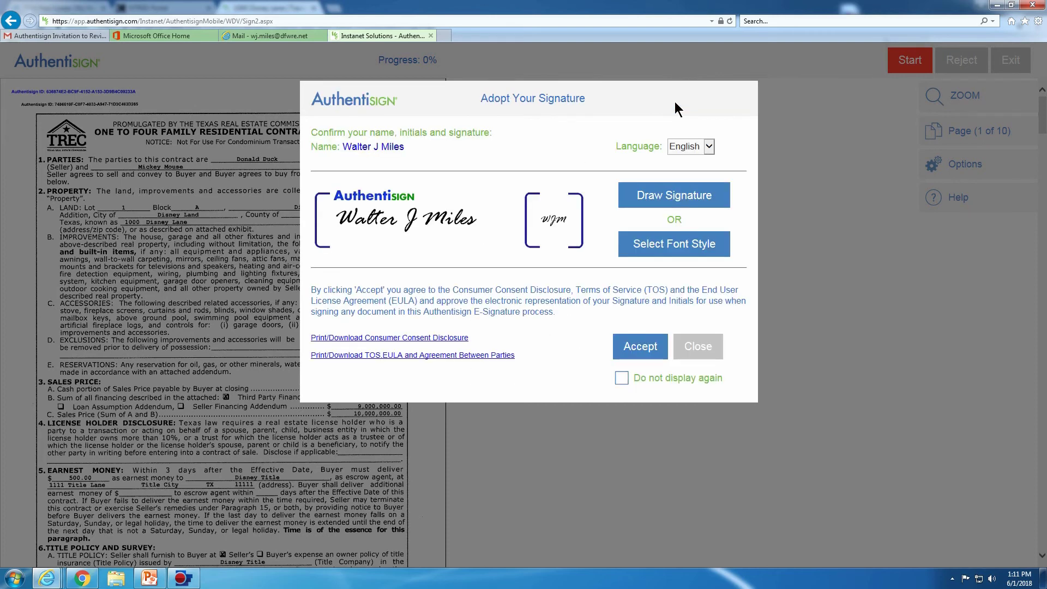
pyautogui.click(637, 358)
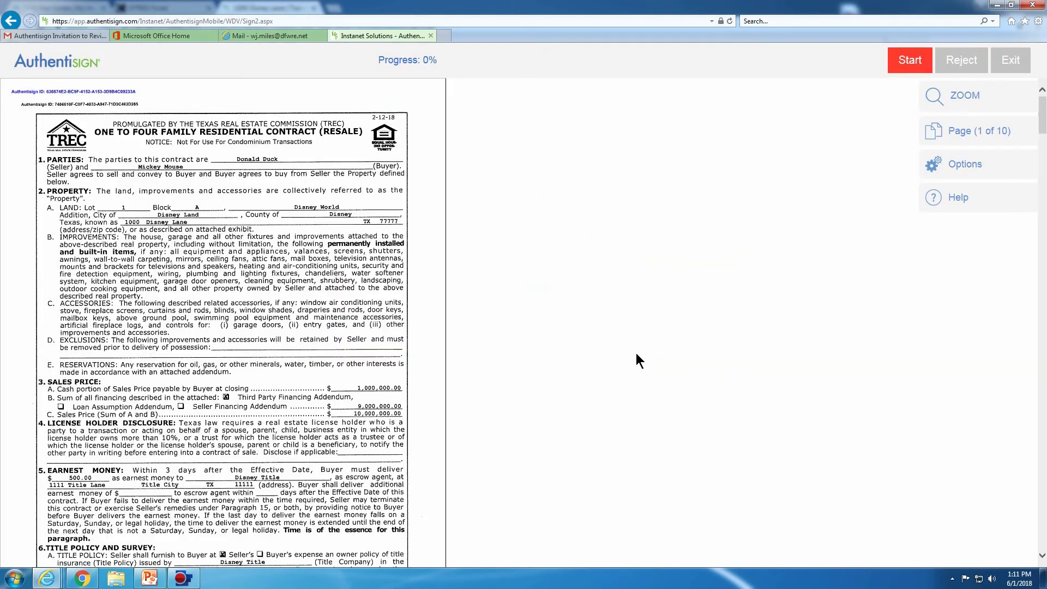
# - Scroll through the contract down to the execution date on page 8
pyautogui.scroll(-15, 504, 262)
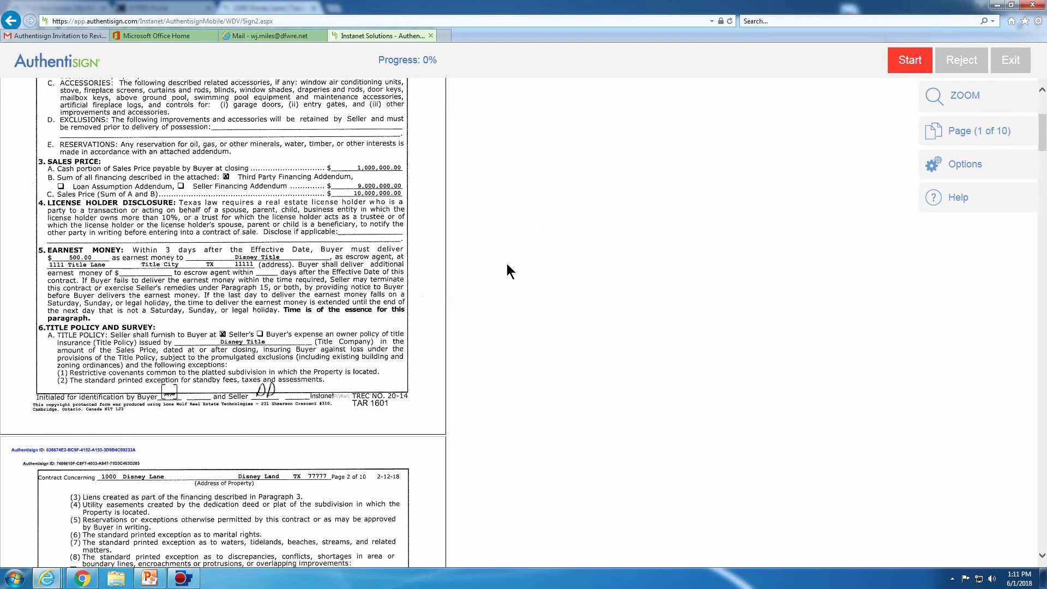
pyautogui.scroll(-15, 509, 267)
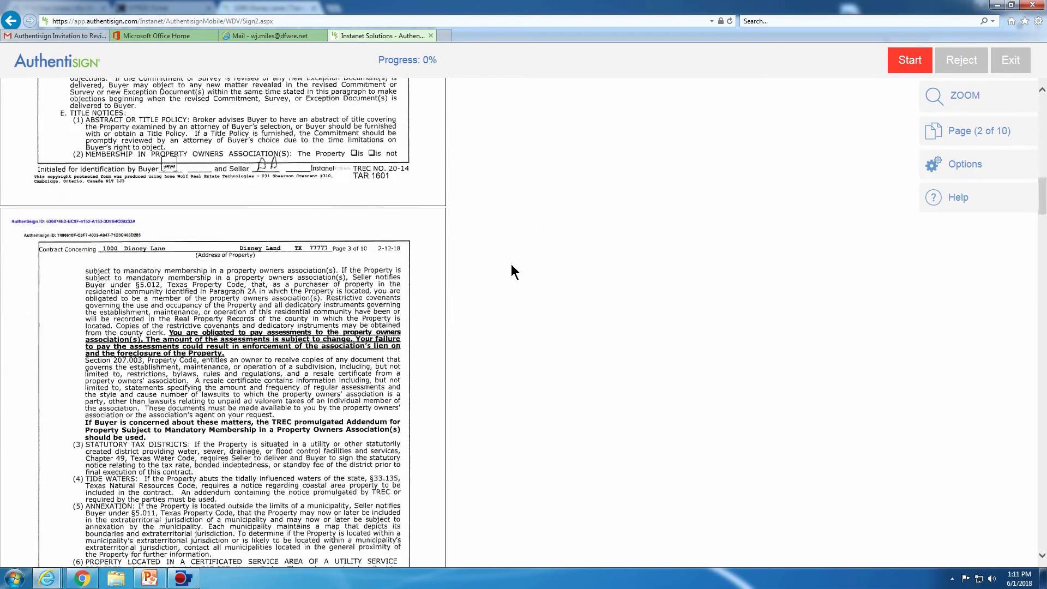
pyautogui.scroll(-15, 516, 270)
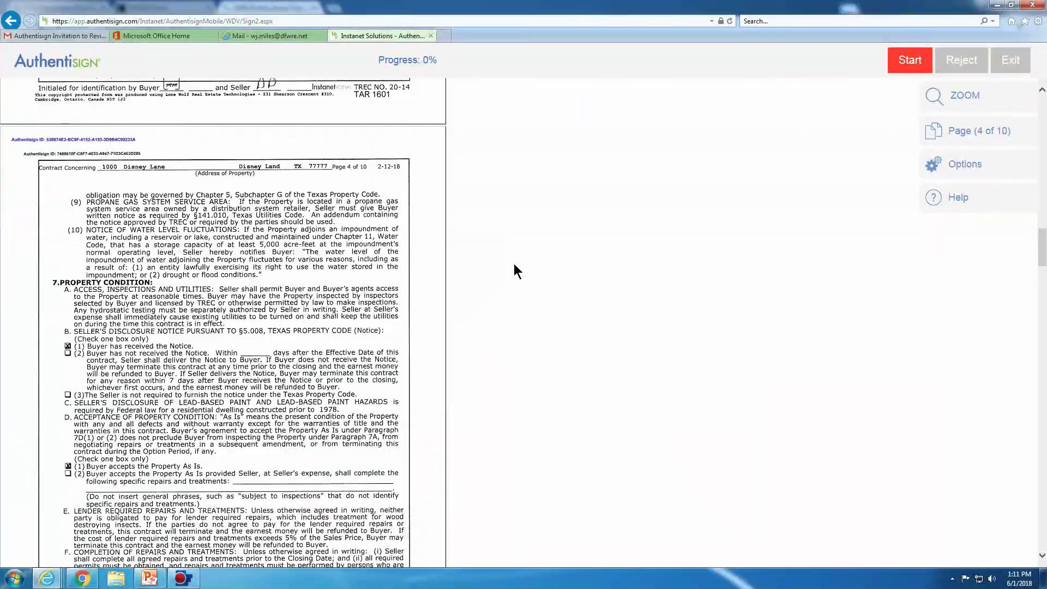
pyautogui.scroll(-2, 515, 262)
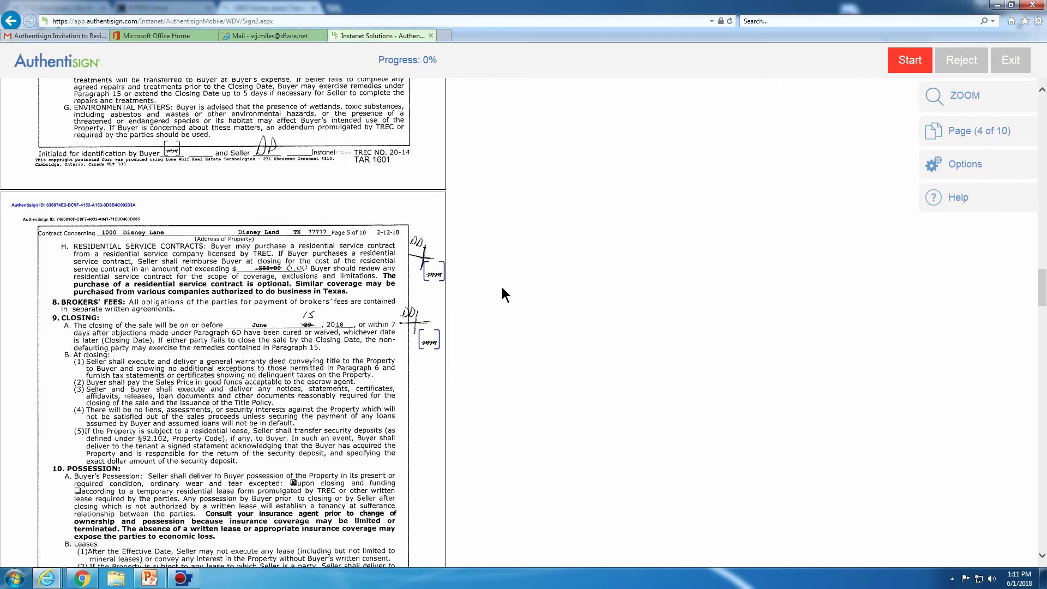
pyautogui.scroll(-9, 517, 279)
pyautogui.scroll(-13, 518, 277)
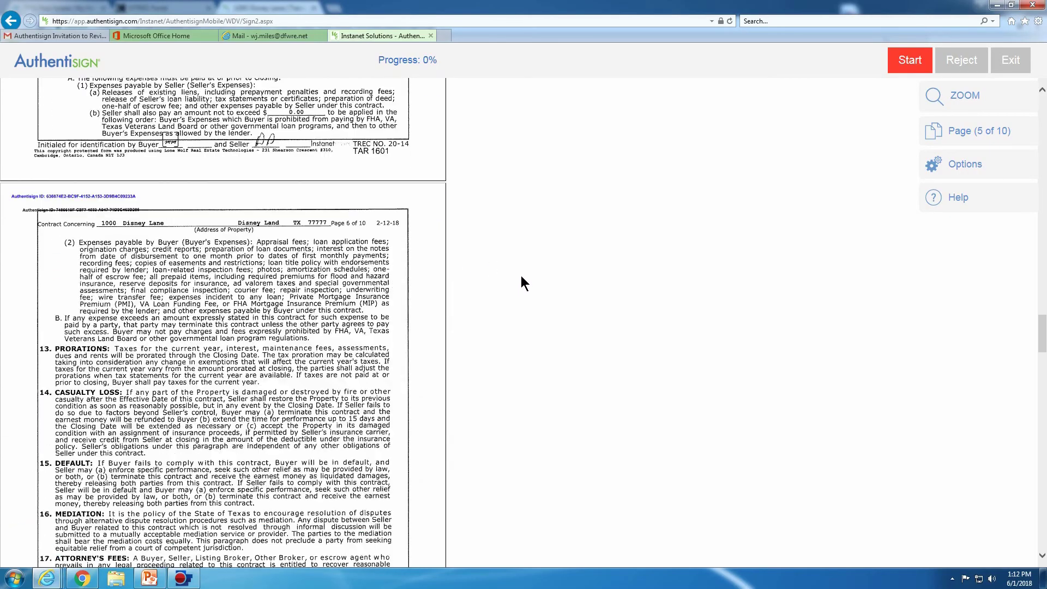
pyautogui.scroll(-12, 522, 272)
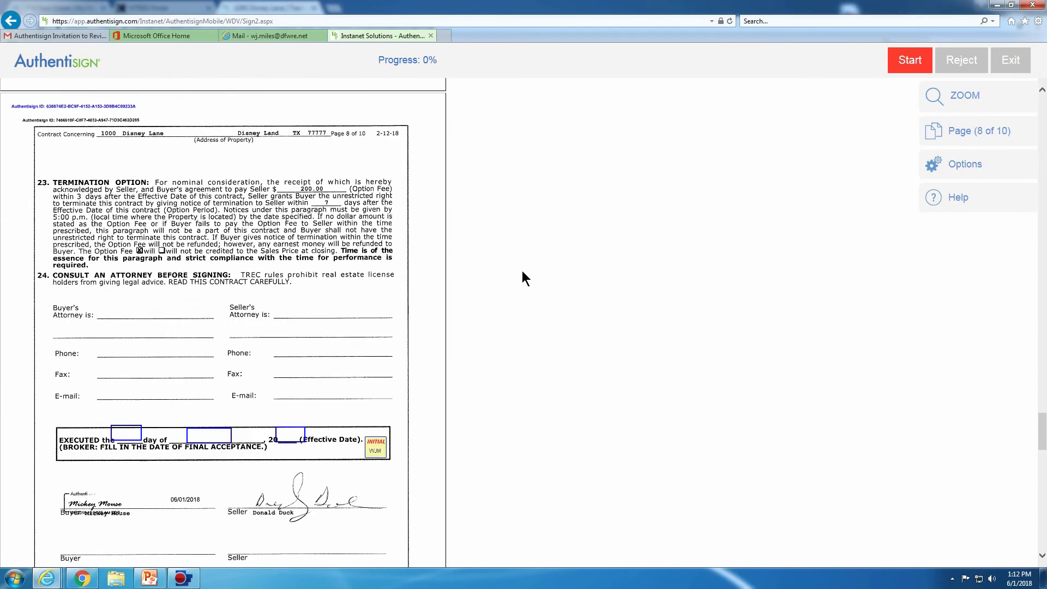
pyautogui.scroll(-4, 522, 271)
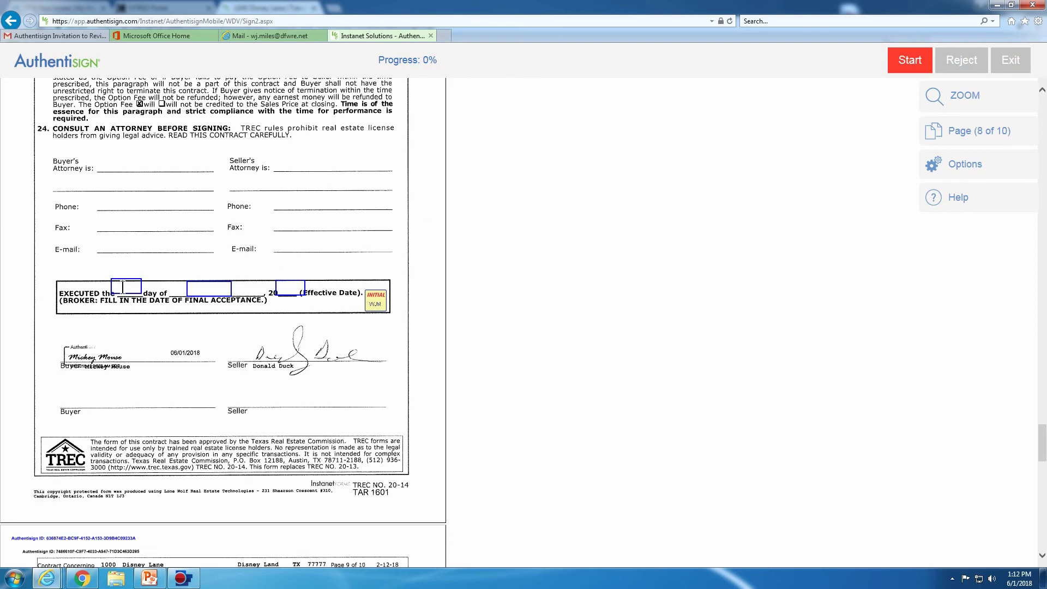
# - Enter execution date 1 June 18, initial it, and complete the agent's signing
pyautogui.click(122, 286)
pyautogui.write('1')
pyautogui.click(203, 289)
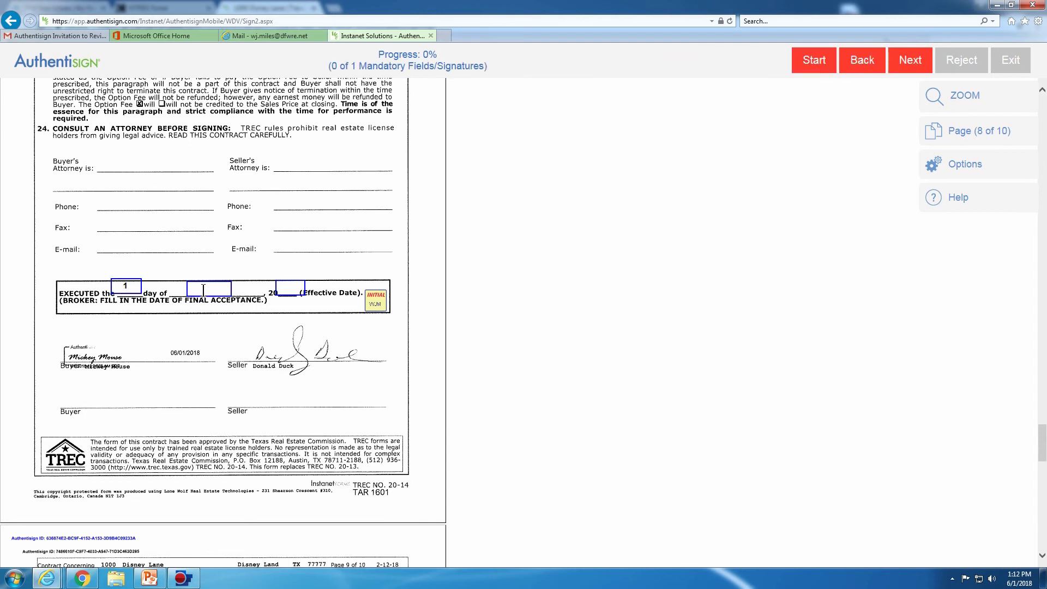
pyautogui.write('June')
pyautogui.click(286, 287)
pyautogui.write('18')
pyautogui.click(376, 308)
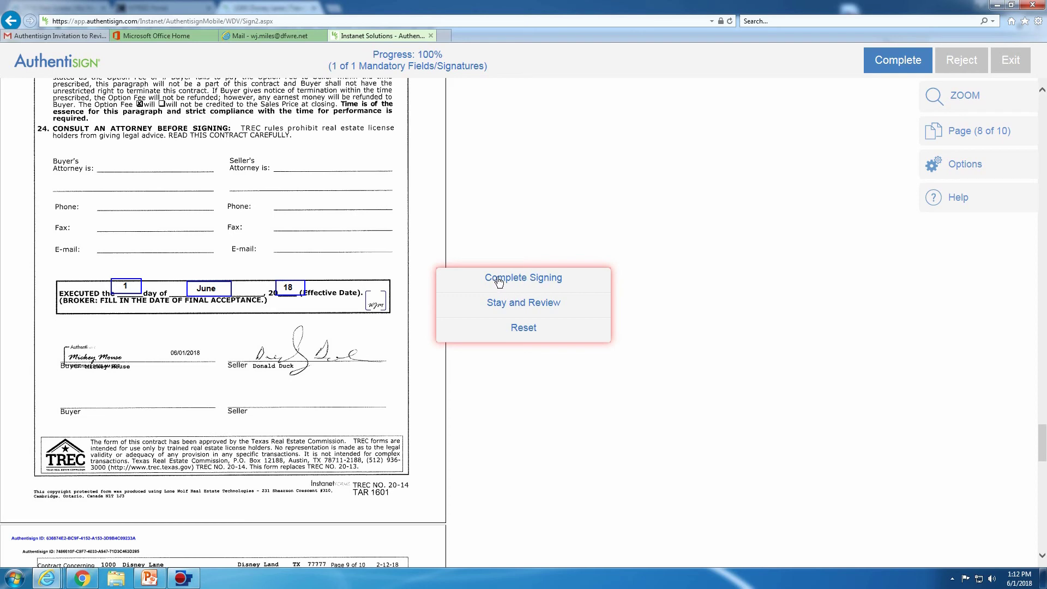
pyautogui.click(533, 282)
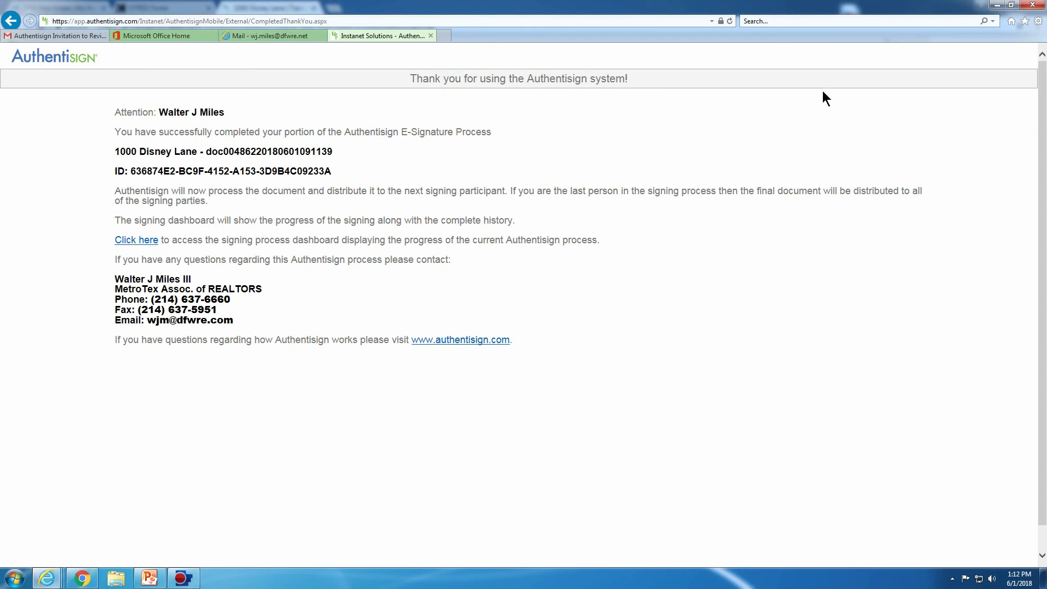
# - Reload the 1000 Disney Lane transaction in TransactionDesk and show its Documents list
pyautogui.click(996, 4)
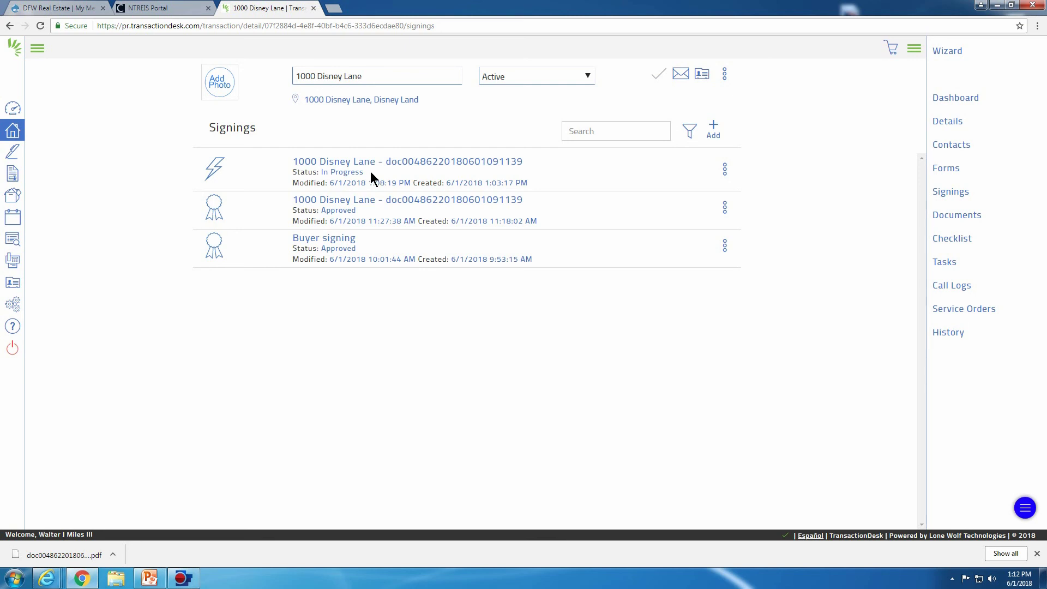
pyautogui.click(39, 27)
pyautogui.click(956, 216)
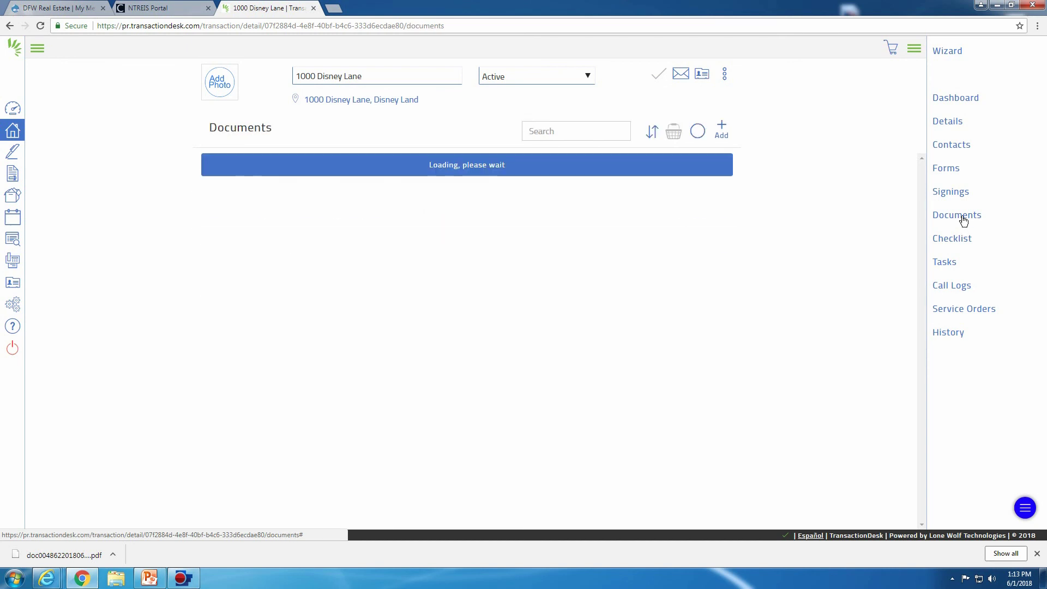
pyautogui.moveTo(209, 217)
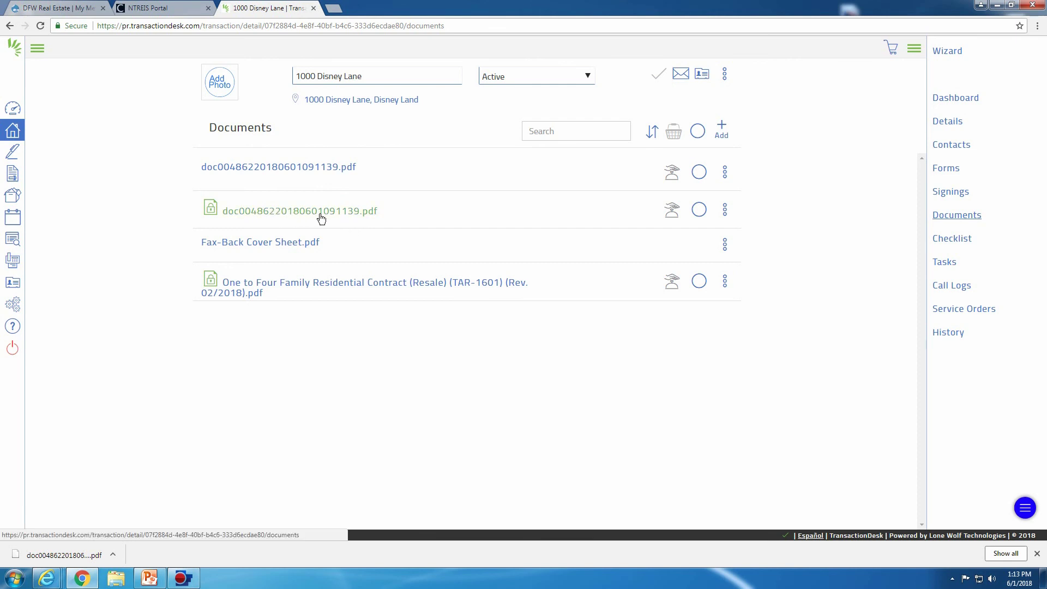
# - Rename the signed doc00486220180601091139.pdf to 'Executed Contract' through Properties/Rename
pyautogui.click(726, 212)
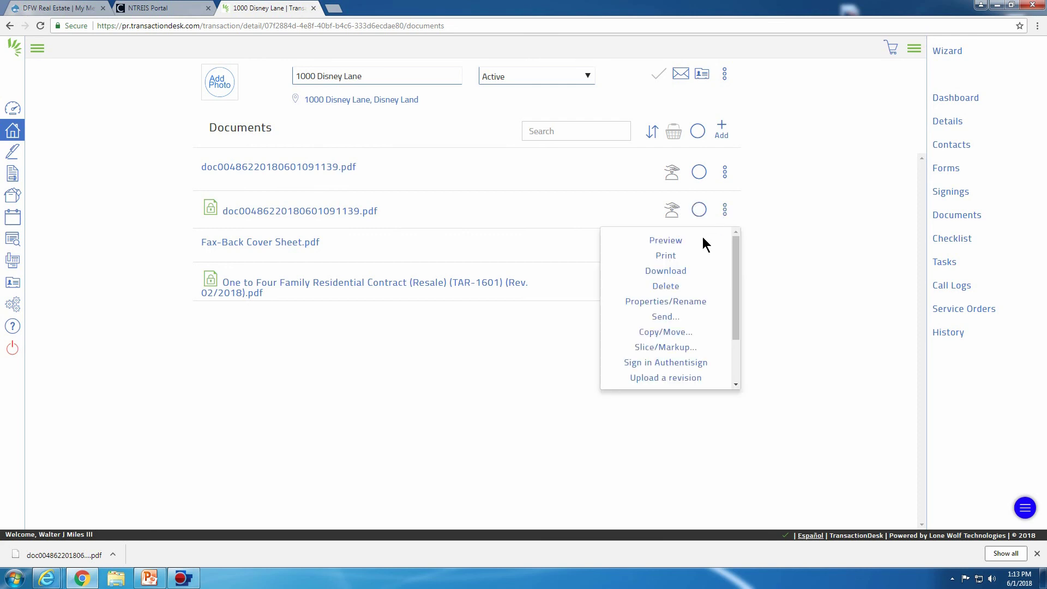
pyautogui.click(686, 308)
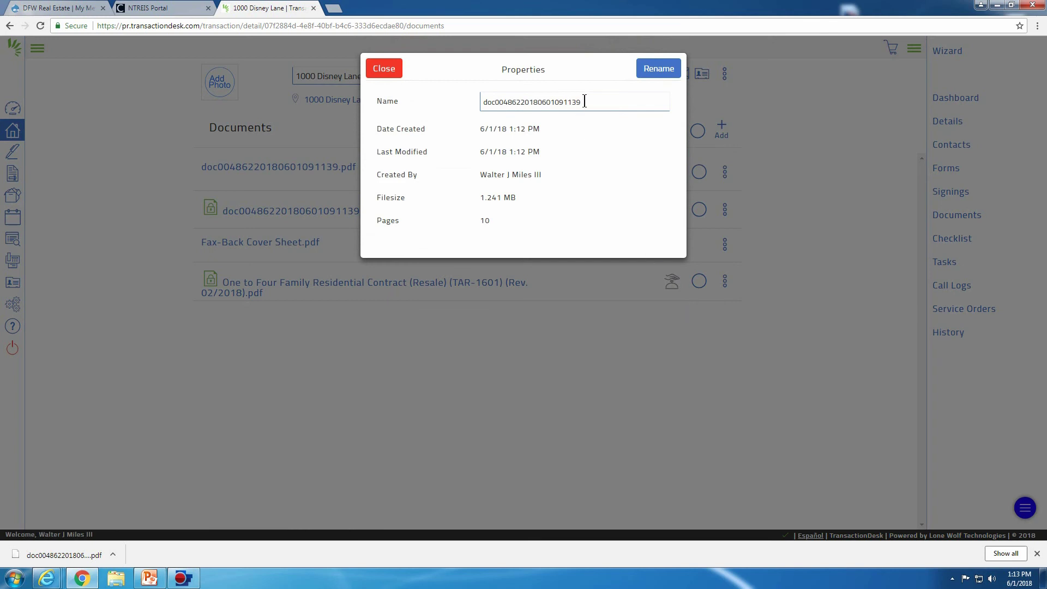
pyautogui.moveTo(584, 102); pyautogui.dragTo(457, 140)
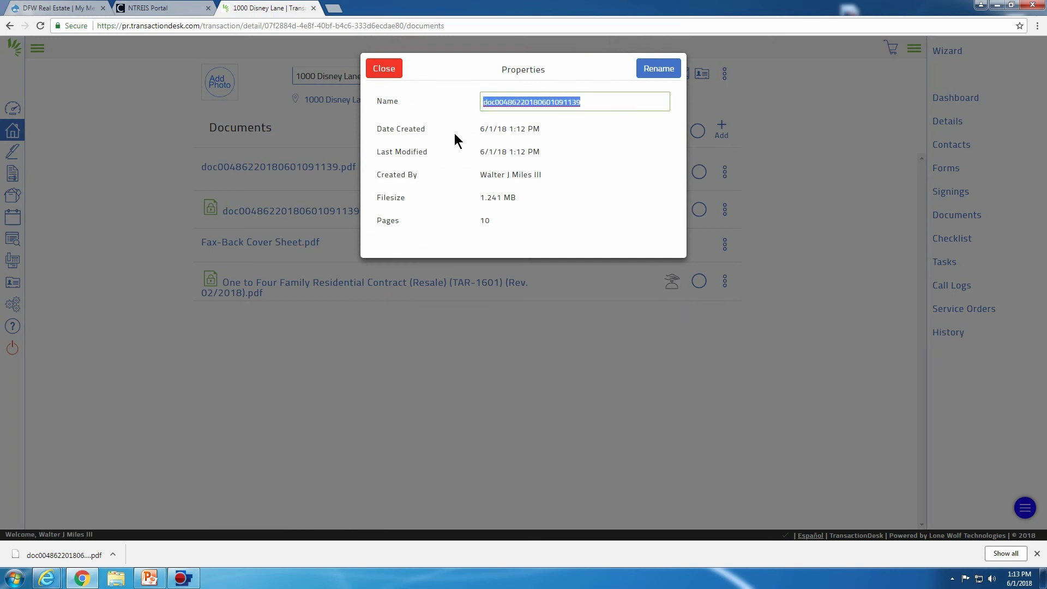
pyautogui.write('Ex')
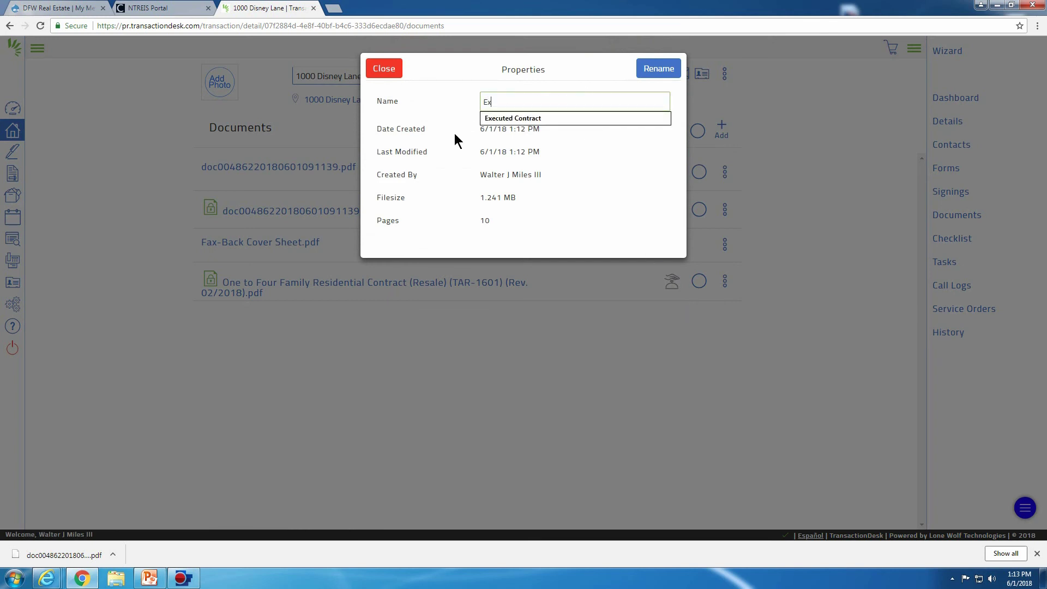
pyautogui.write('ecuted Contract')
pyautogui.click(648, 75)
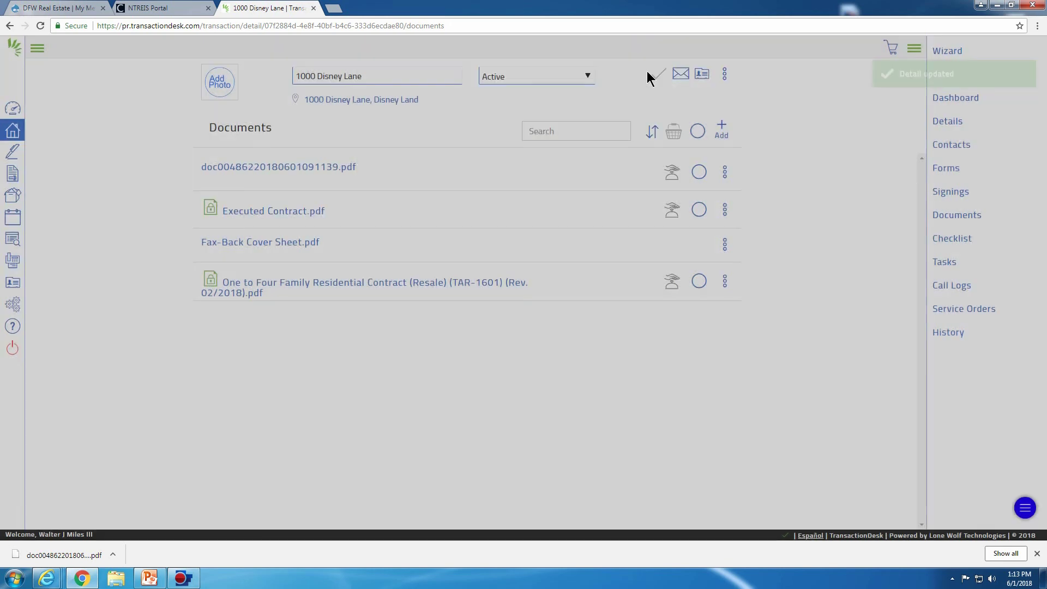